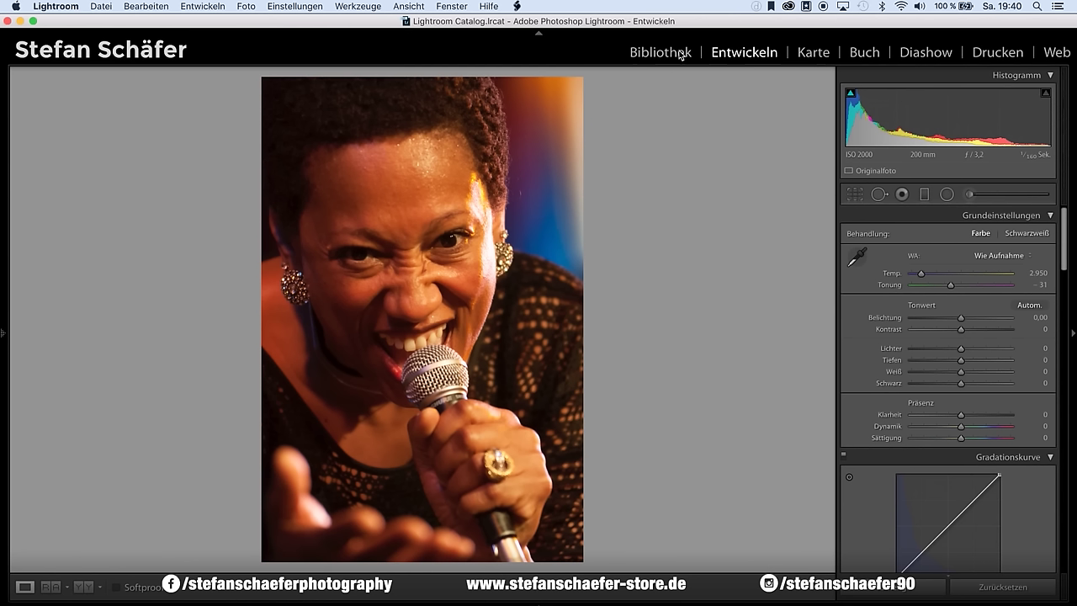
Step: Back on the singer portrait, set contrast +17, highlights −17, shadows +21, whites +12, blacks −6, vibrance −20
key("Right")
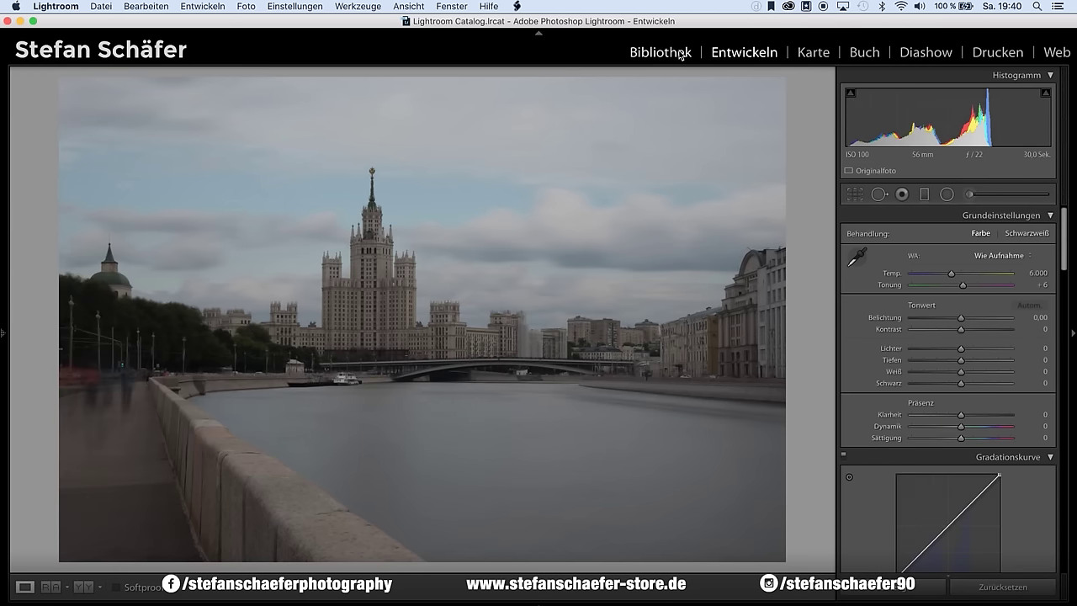
key("Left")
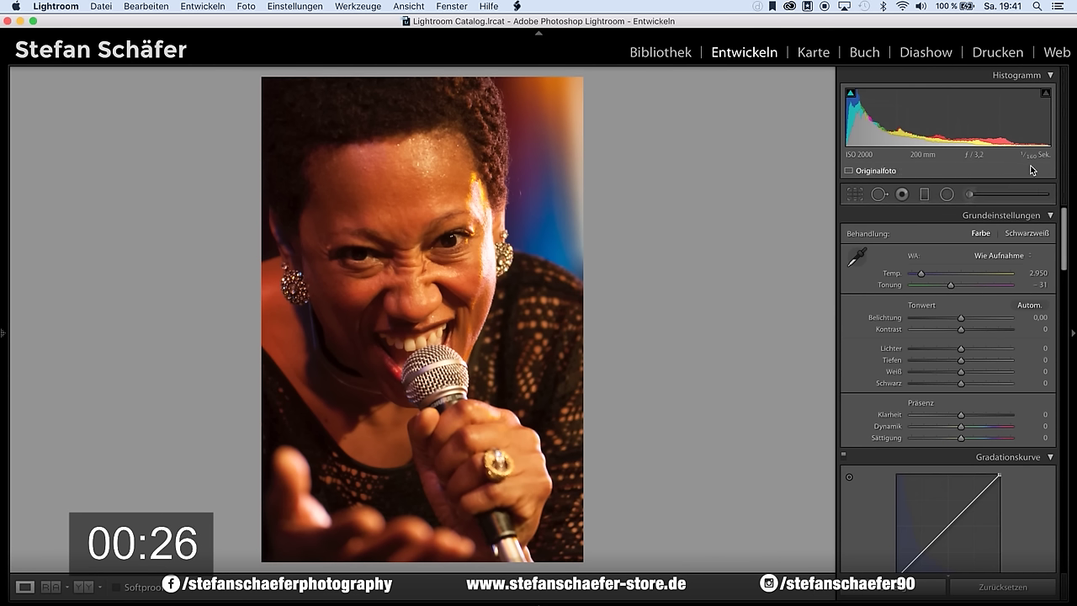
mouse_move(982, 371)
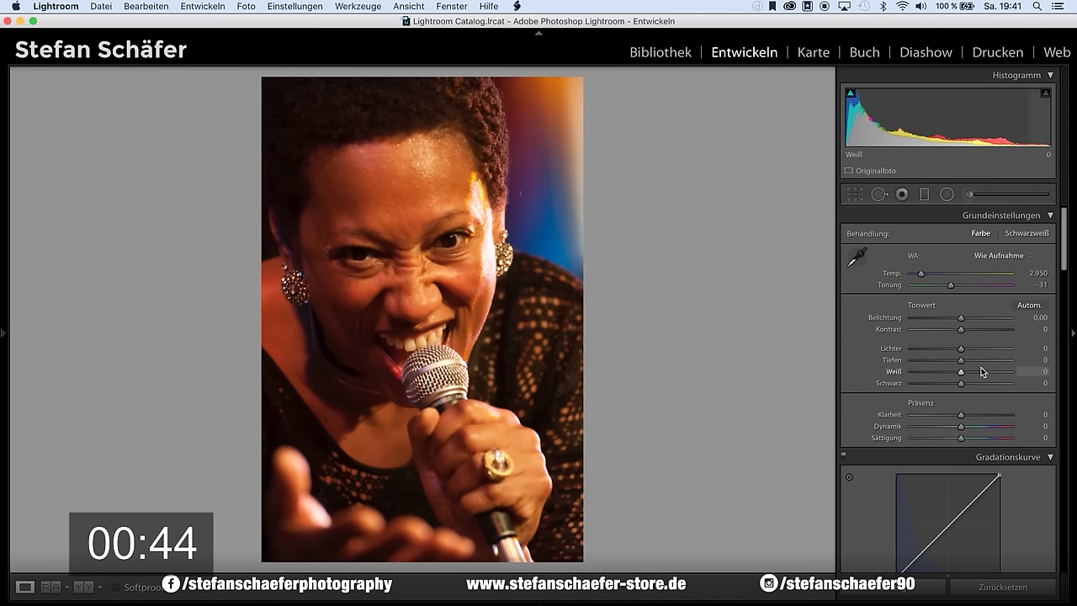
mouse_move(961, 359)
left_mouse_down()
mouse_move(977, 359)
mouse_move(953, 350)
left_mouse_up()
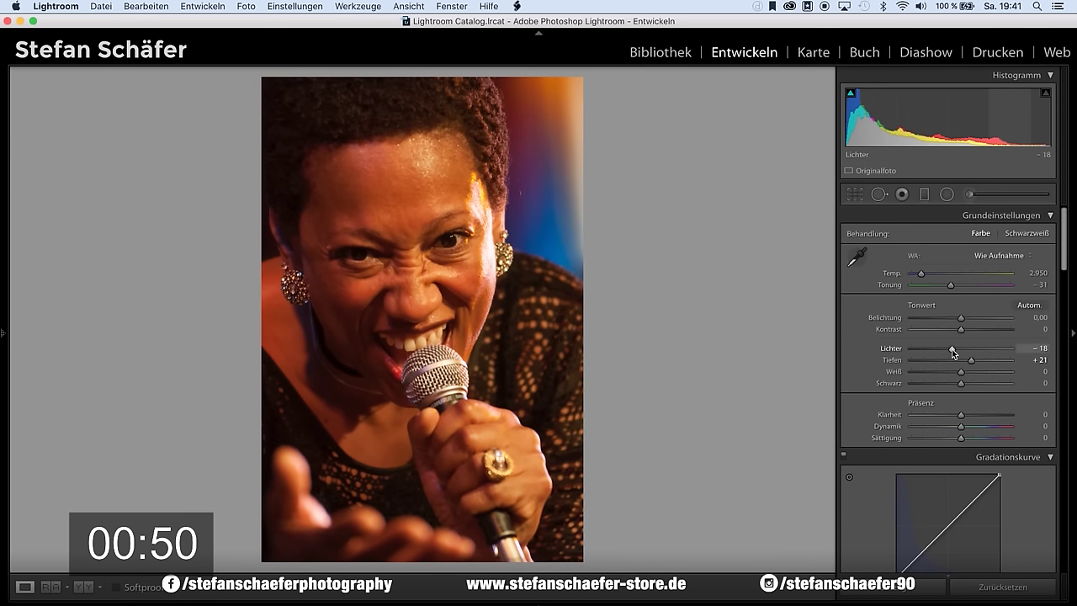
left_click_drag(961, 382, 968, 376)
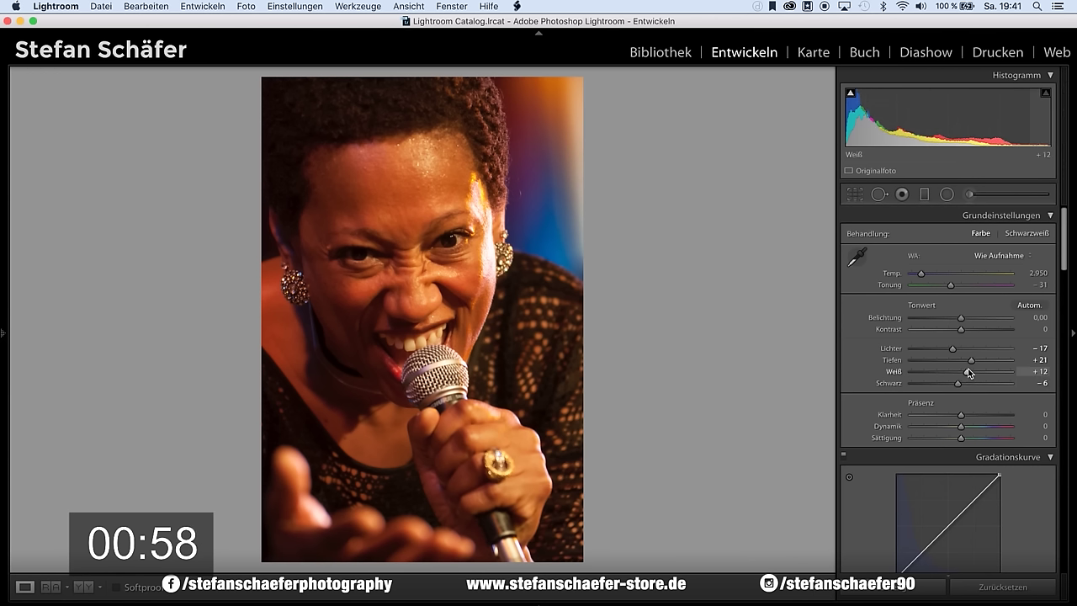
left_click_drag(967, 332, 968, 330)
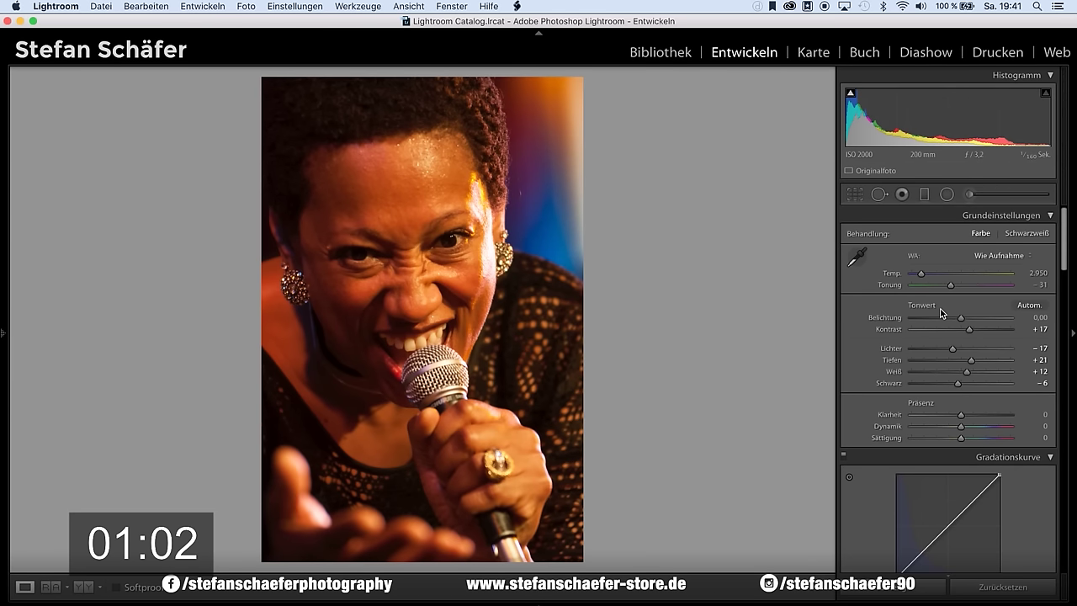
left_click_drag(961, 426, 953, 429)
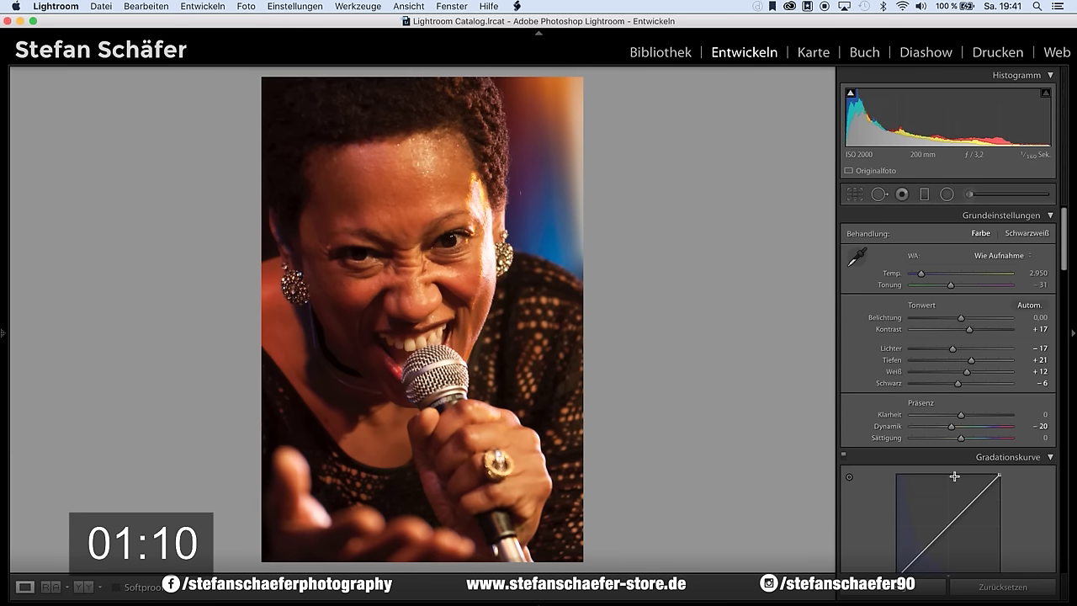
Step: In HSL, shift red hue to +12 and orange hue to +8, with saturation red −2, orange −4
scroll(967, 437, "down", 5)
scroll(958, 471, "down", 2)
scroll(957, 480, "up", 1)
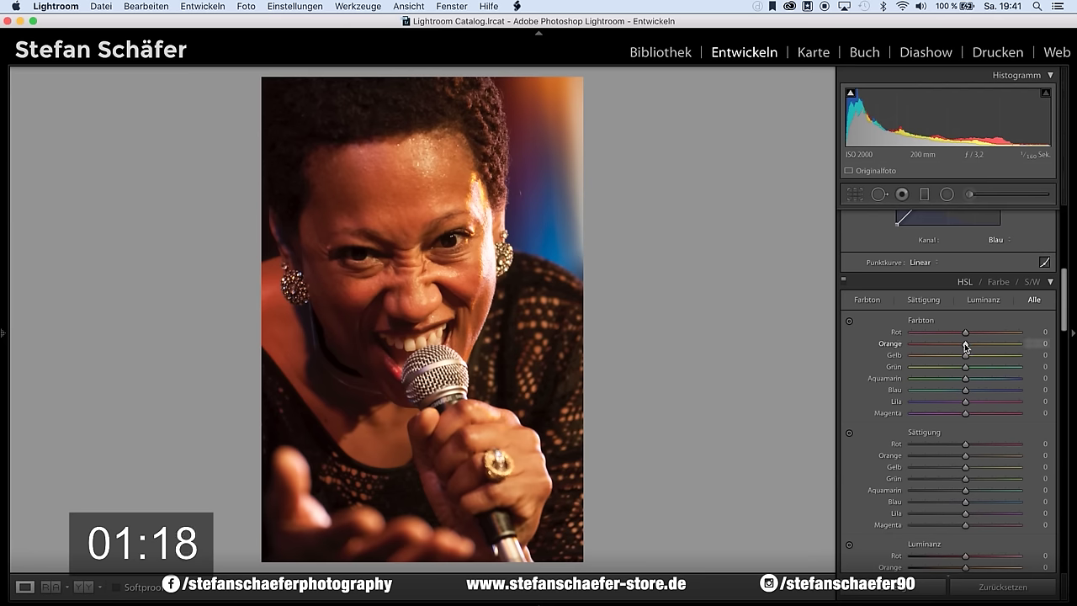
left_click_drag(965, 344, 970, 344)
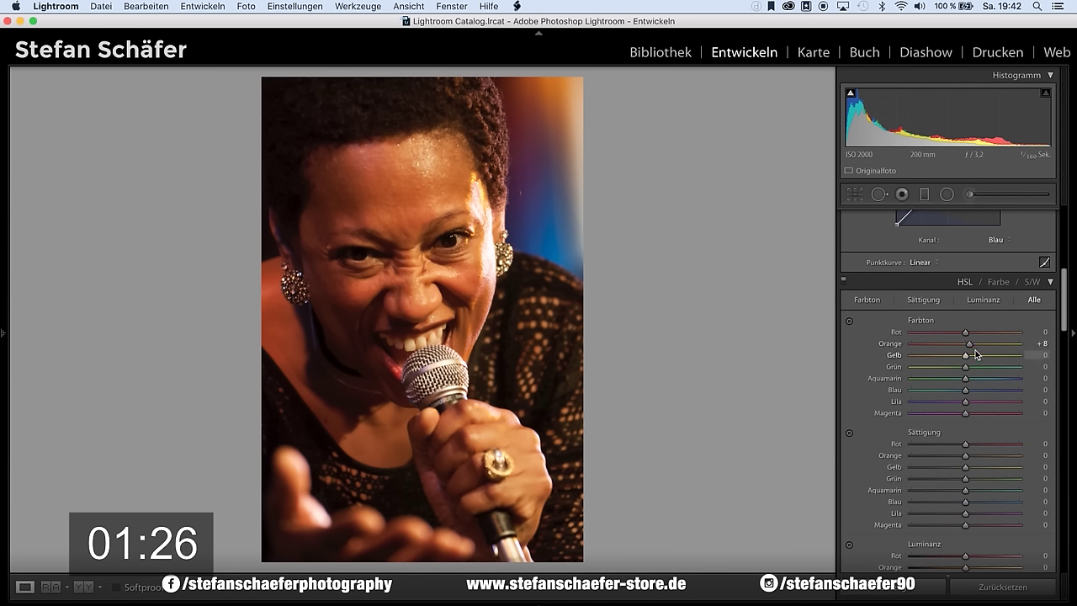
left_click_drag(966, 333, 973, 335)
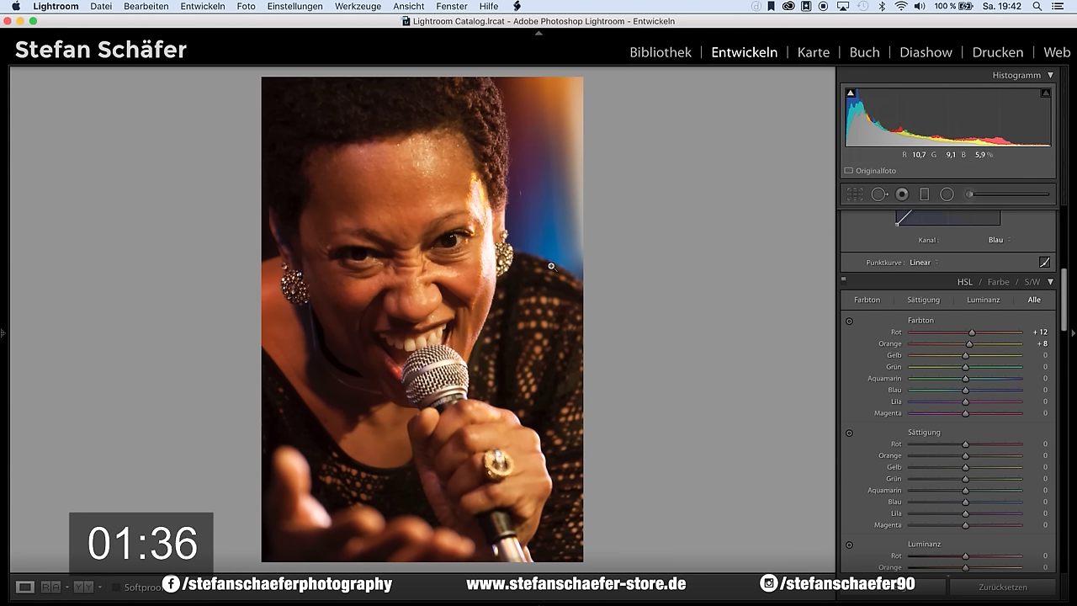
left_click_drag(965, 456, 961, 449)
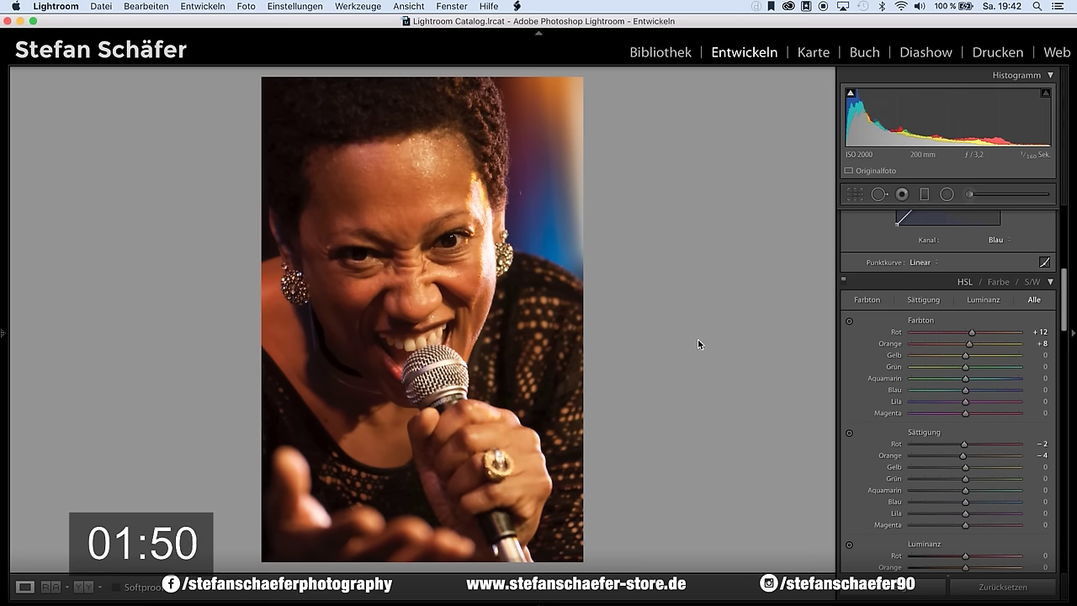
Step: Shape the RGB tone curve: lift the black point, add shadow and upper-midtone points, lower white to 97.6%
scroll(967, 471, "up", 4)
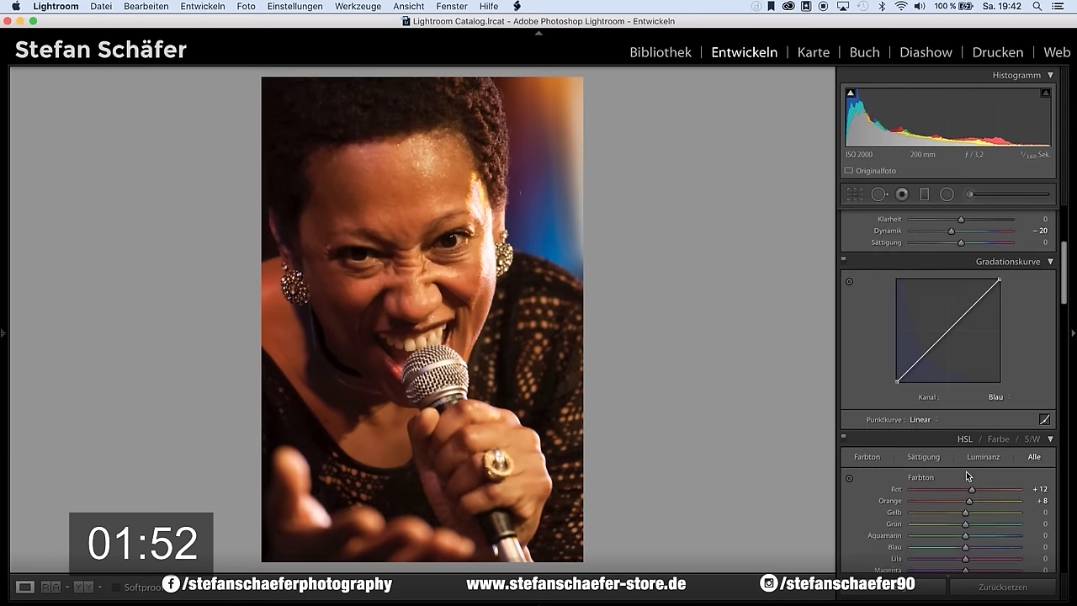
scroll(966, 471, "up", 1)
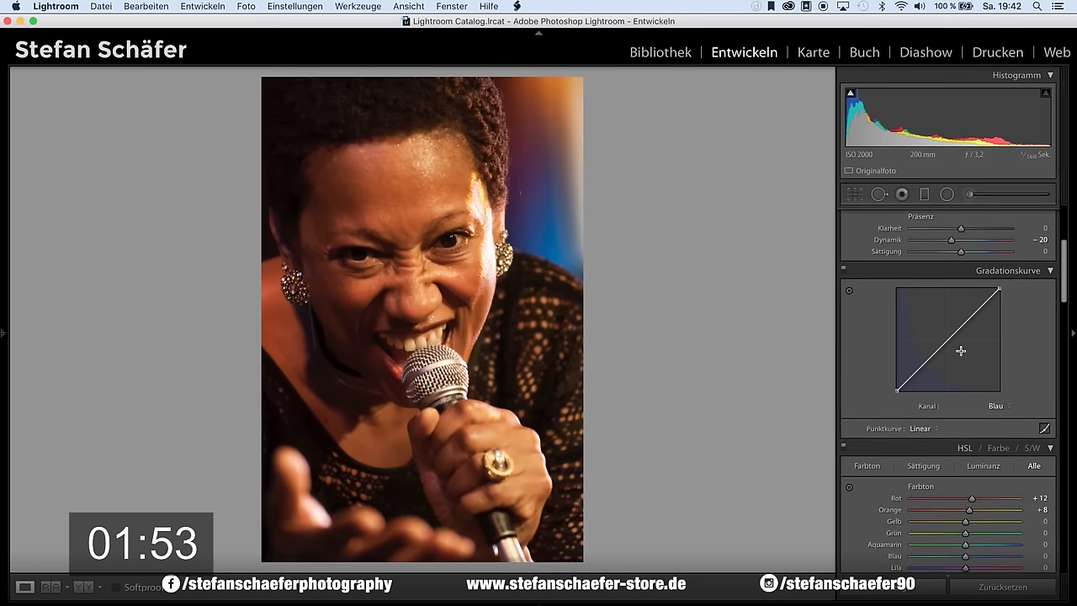
left_click(1002, 407)
left_click(1006, 375)
left_click_drag(901, 381, 897, 389)
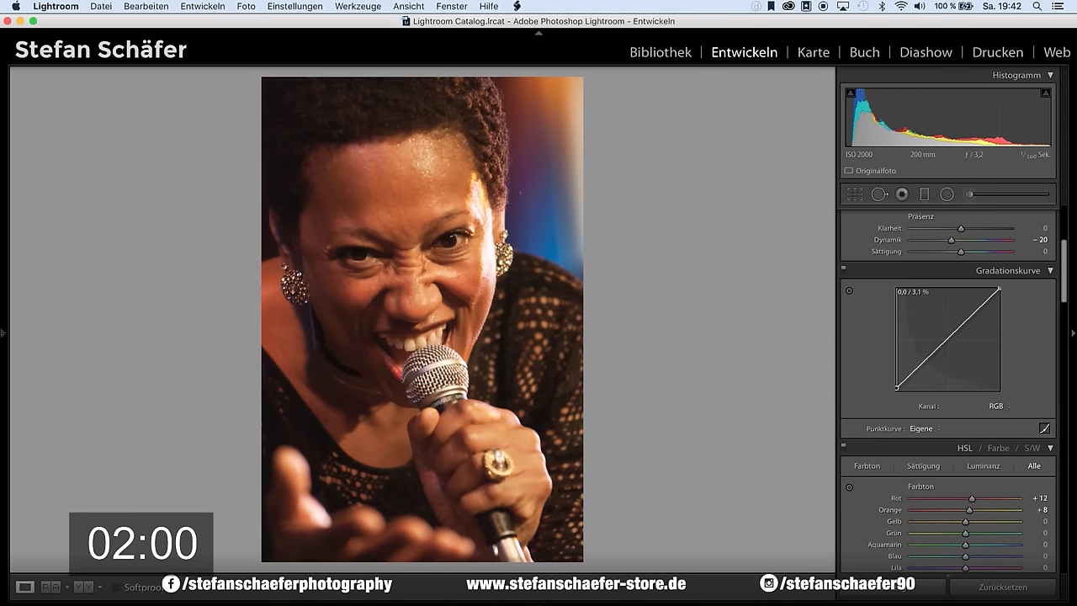
left_click(915, 372)
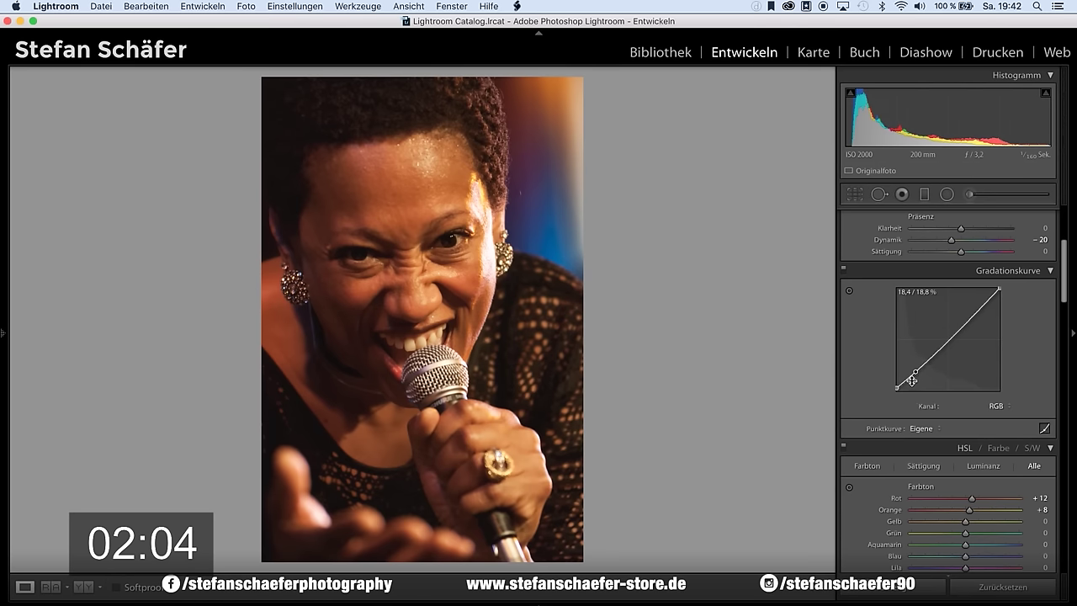
left_click_drag(897, 387, 898, 383)
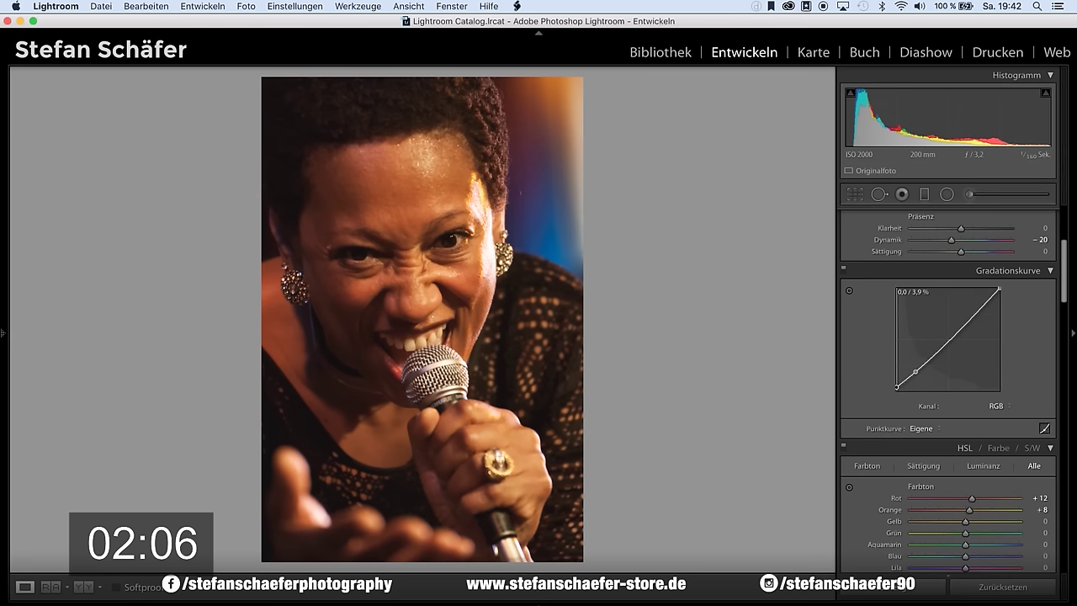
left_click(972, 314)
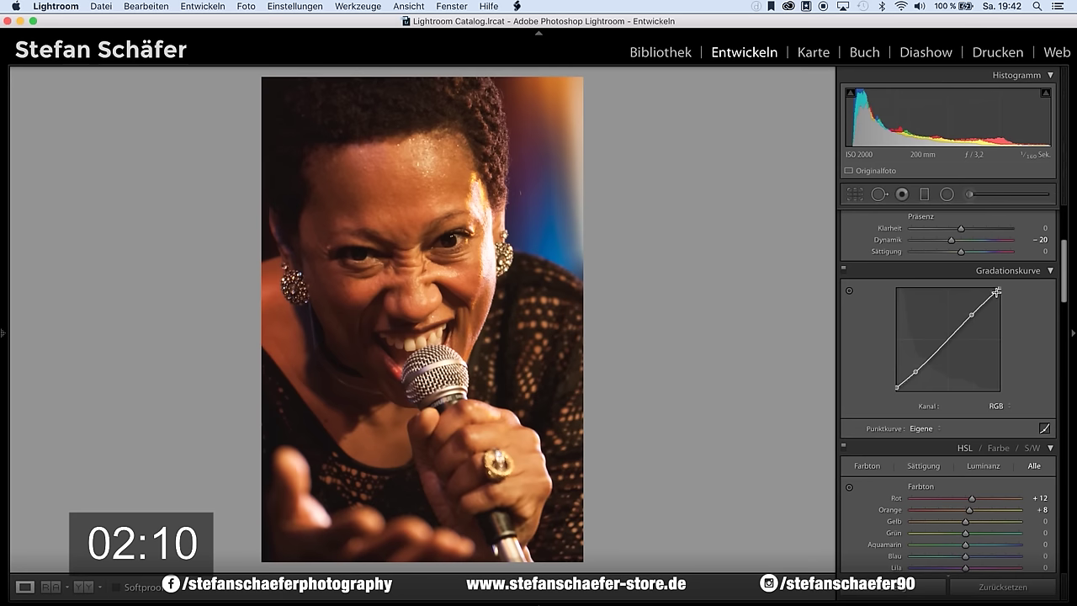
left_click_drag(1000, 289, 999, 291)
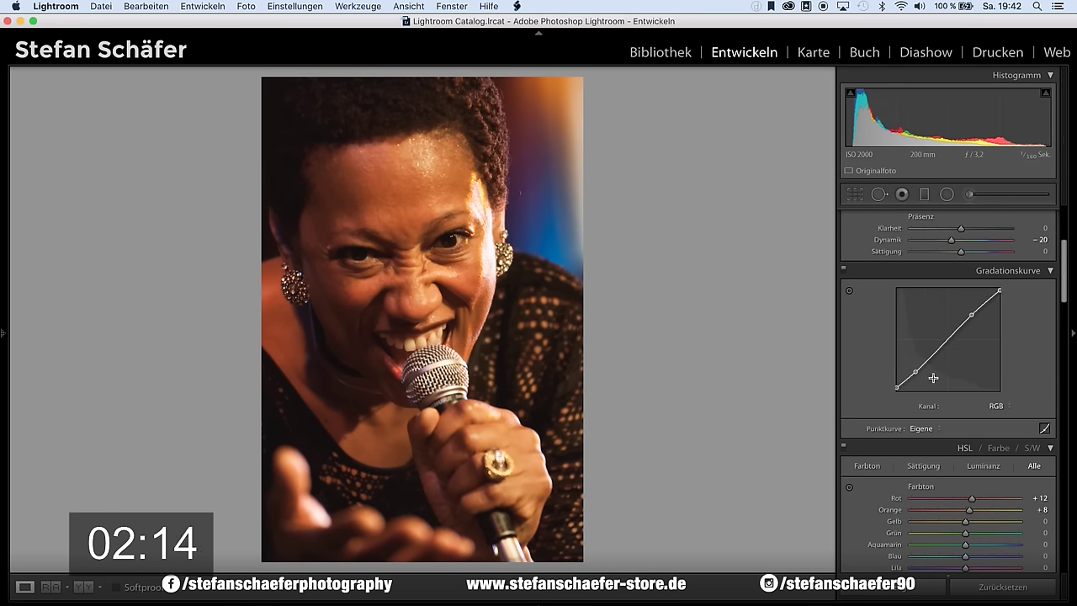
Step: Set Details sharpening to amount 60 with masking 37, then check the face at 1:1 zoom
scroll(948, 430, "down", 5)
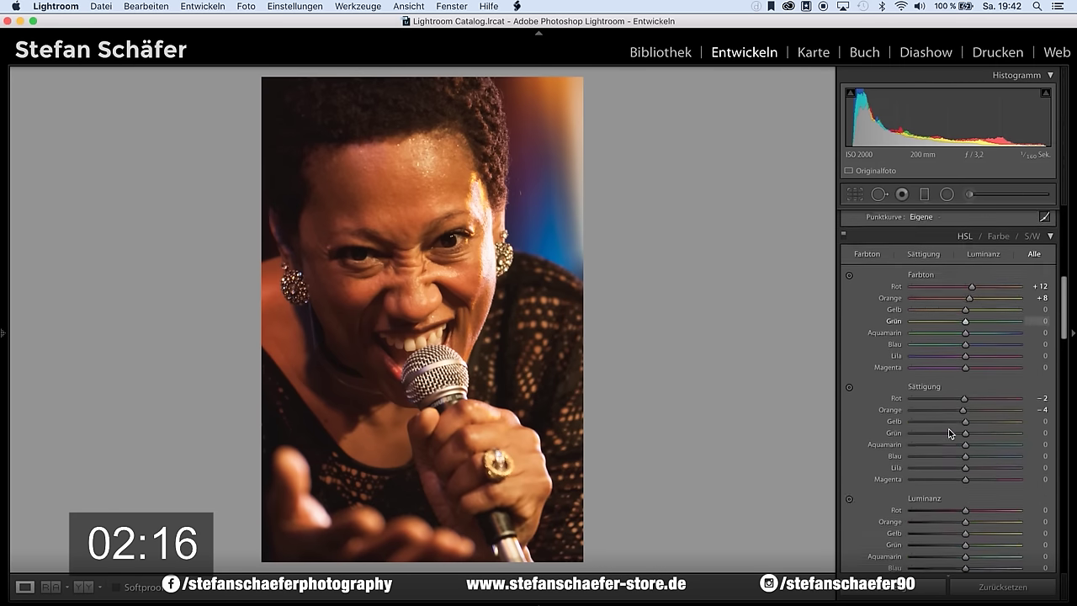
scroll(948, 428, "down", 7)
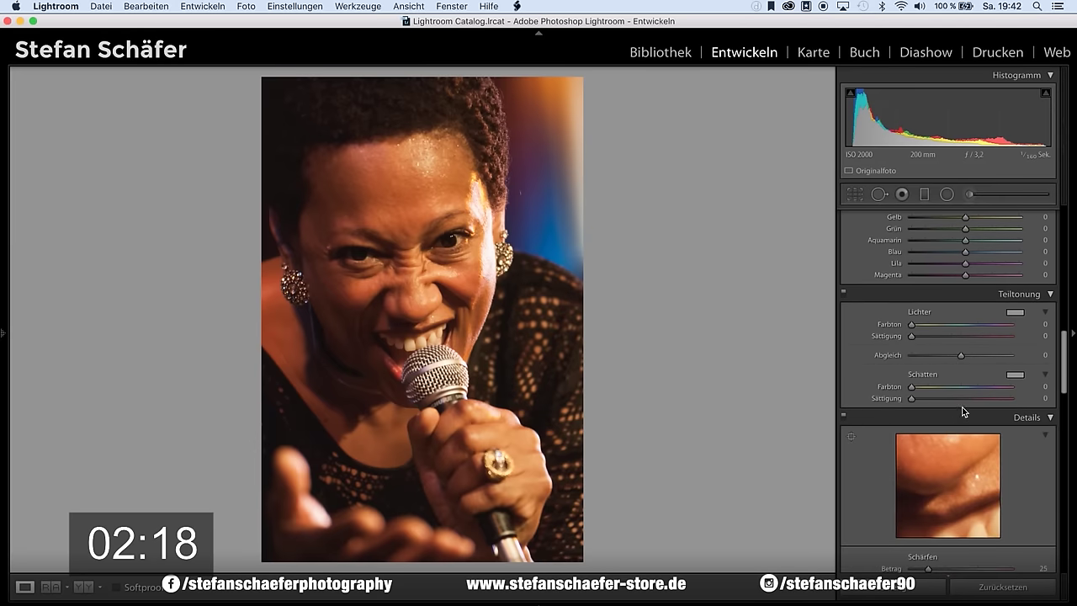
scroll(962, 410, "down", 3)
left_click_drag(955, 426, 951, 428)
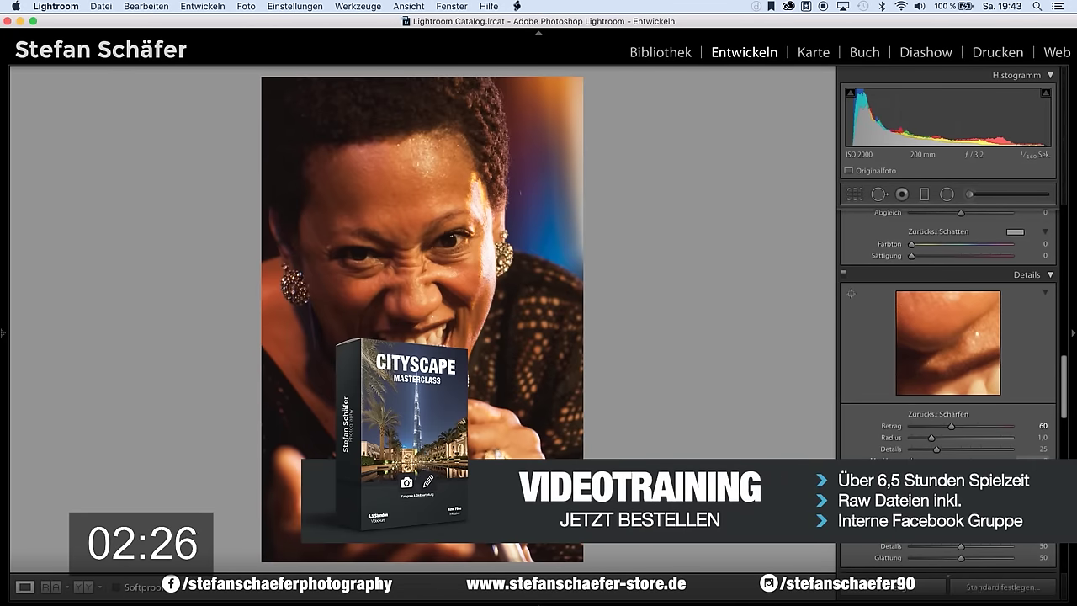
left_click(967, 428, "alt")
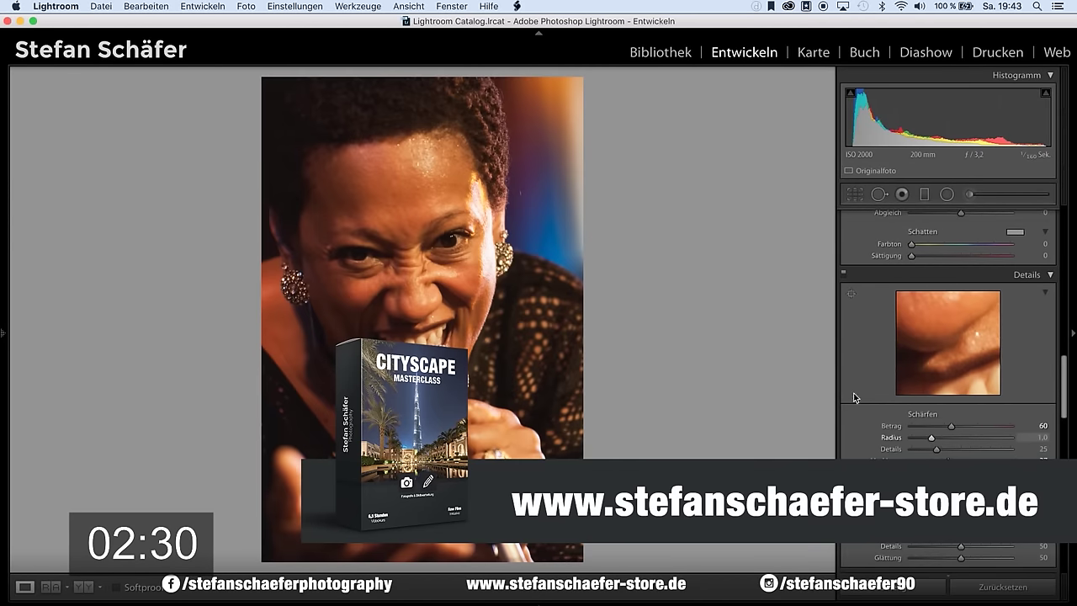
left_click(440, 240)
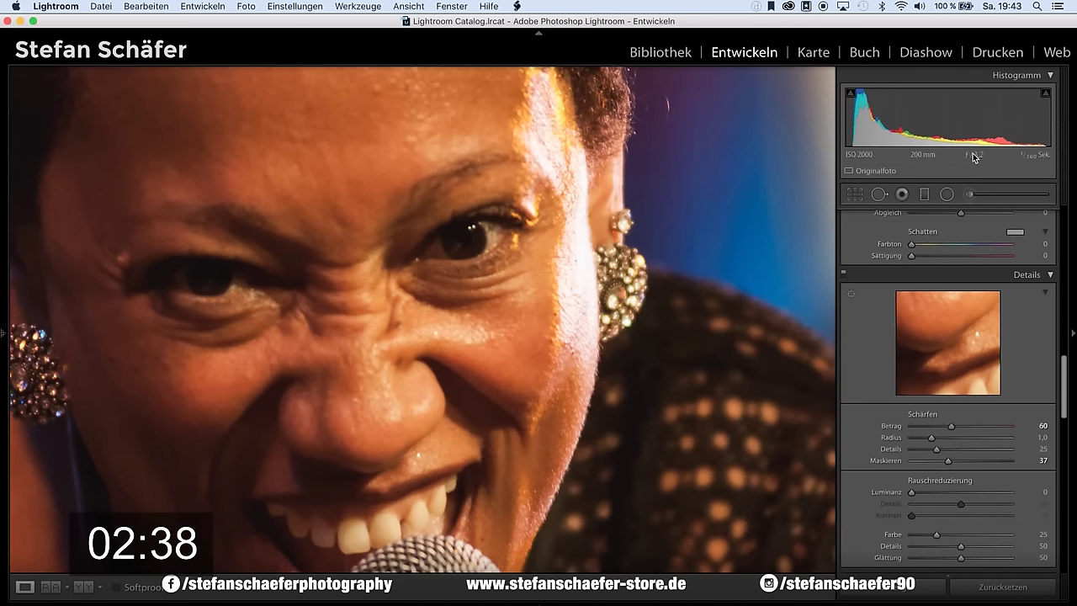
mouse_move(347, 329)
left_mouse_down()
mouse_move(436, 322)
mouse_move(457, 300)
left_mouse_up()
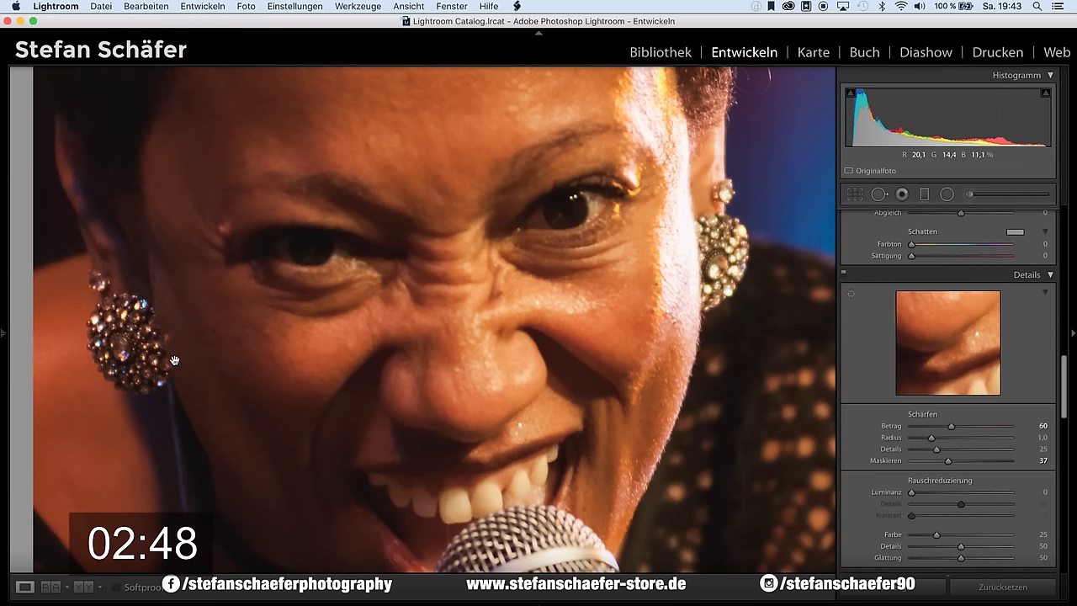
left_click_drag(294, 354, 261, 249)
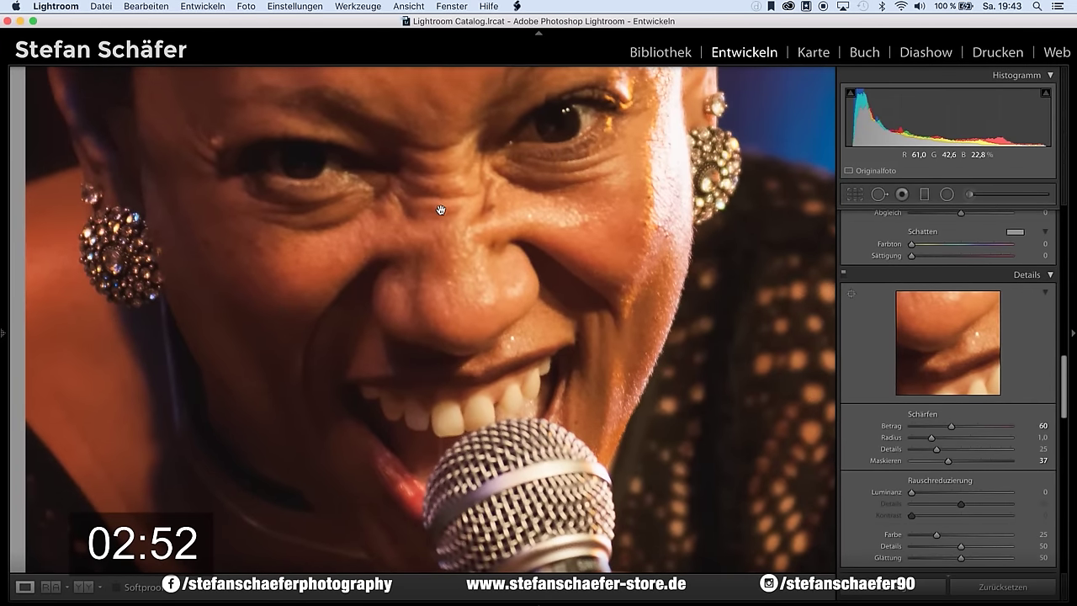
left_click_drag(440, 209, 455, 329)
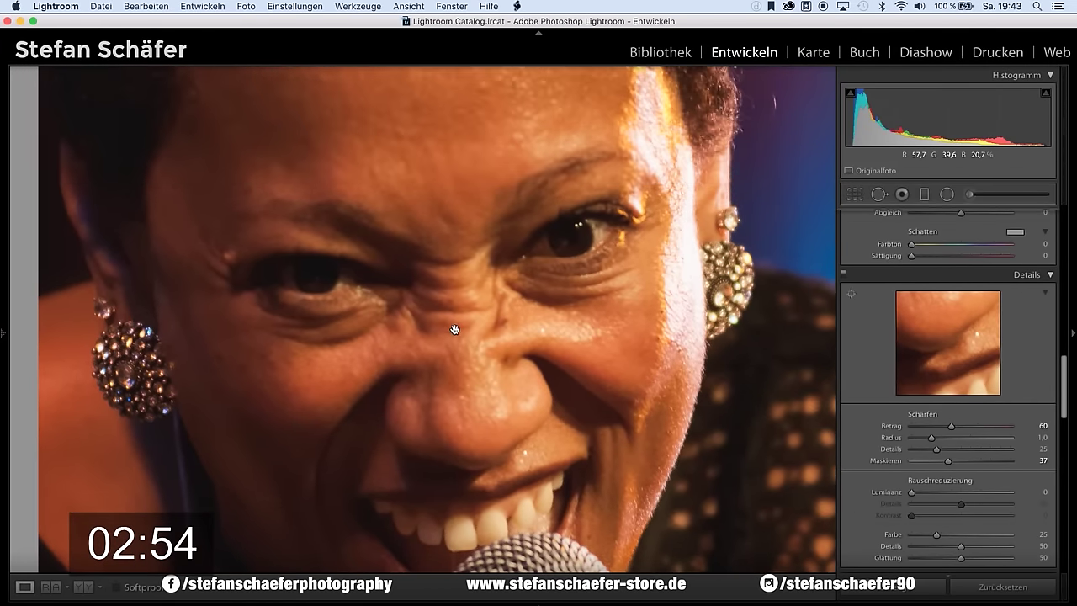
Step: Return to the full-photo view and enable lens profile corrections and chromatic aberration removal
left_click(503, 282)
scroll(934, 454, "down", 3)
scroll(942, 479, "down", 2)
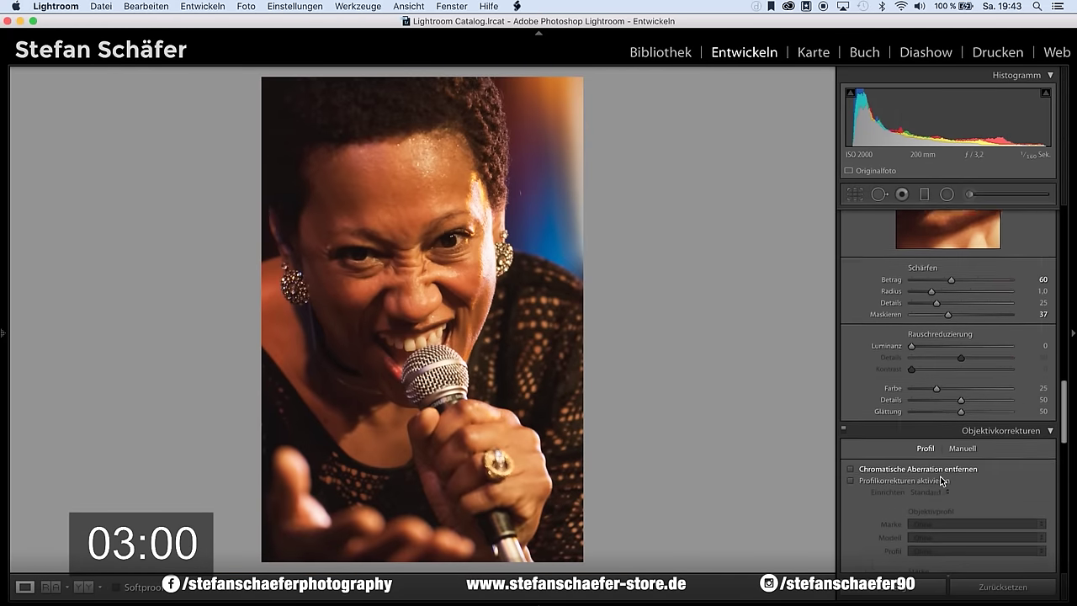
scroll(942, 482, "down", 1)
left_click(906, 457)
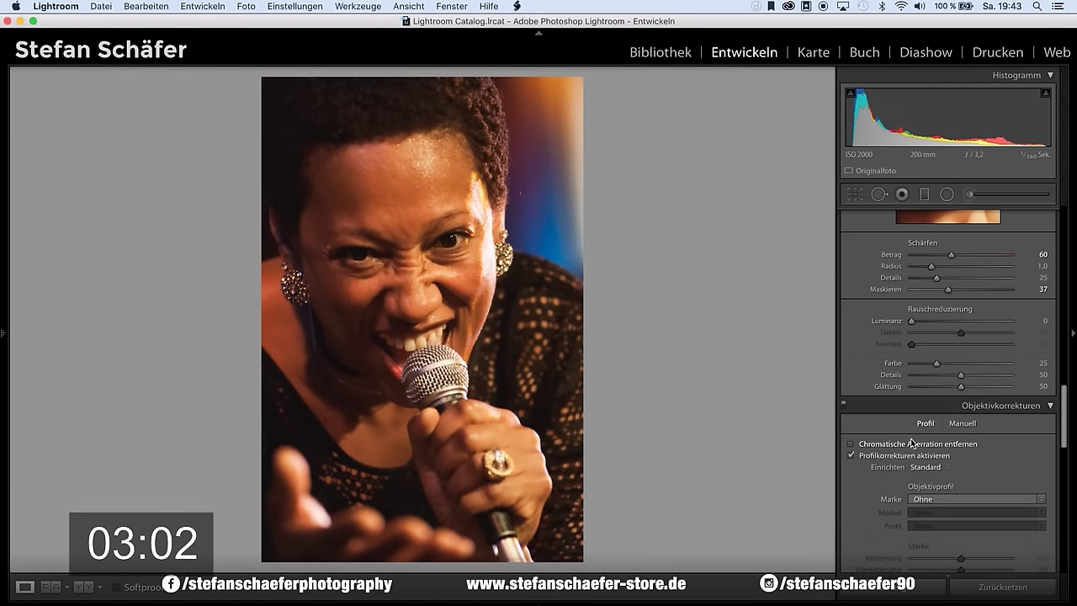
left_click(912, 443)
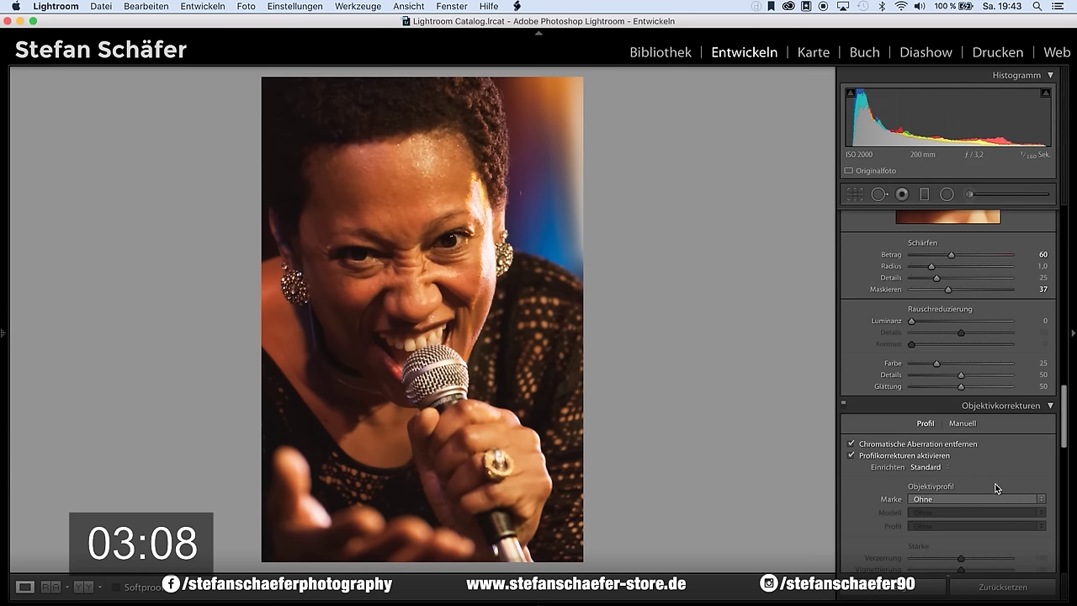
scroll(995, 488, "down", 1)
scroll(995, 488, "down", 2)
scroll(996, 488, "down", 2)
scroll(996, 488, "down", 1)
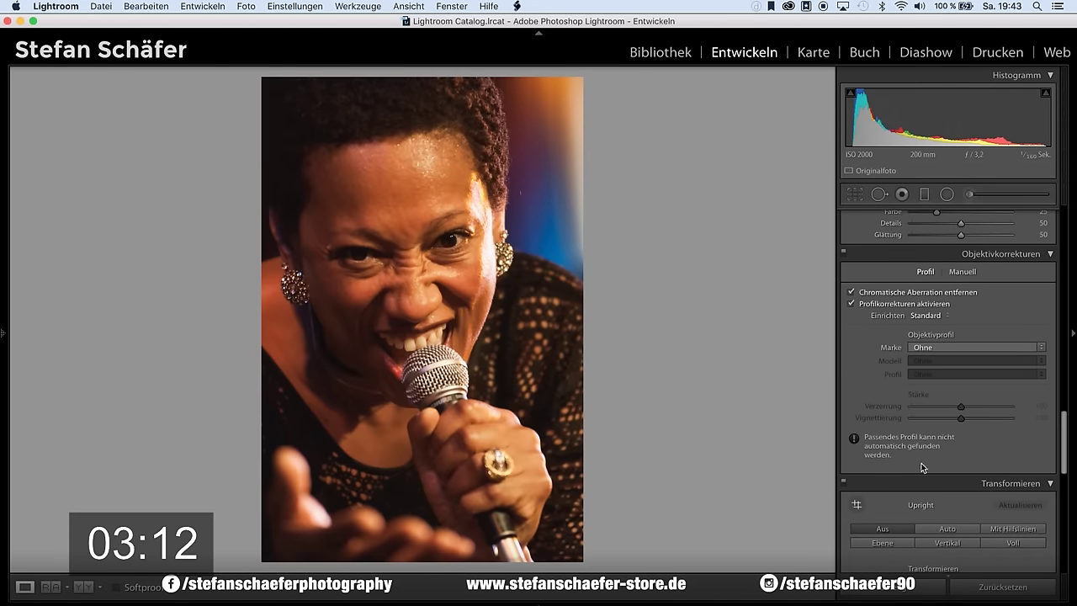
scroll(964, 484, "down", 4)
scroll(964, 484, "down", 5)
Step: Apply a −10 post-crop vignette and a dehaze strength of +5 to the portrait
scroll(965, 484, "down", 5)
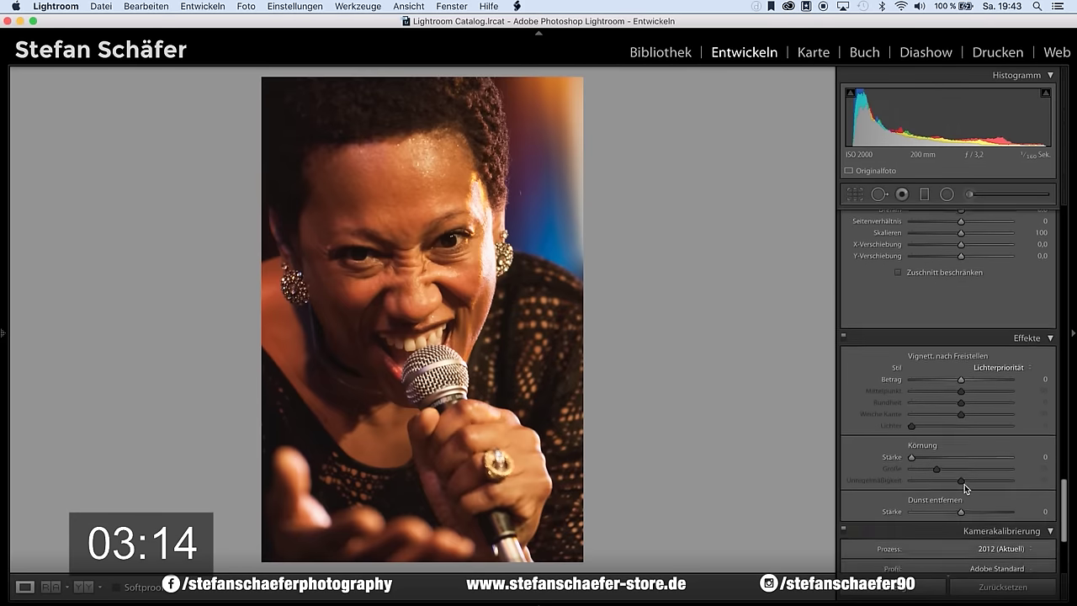
scroll(965, 484, "up", 1)
left_click_drag(961, 416, 956, 420)
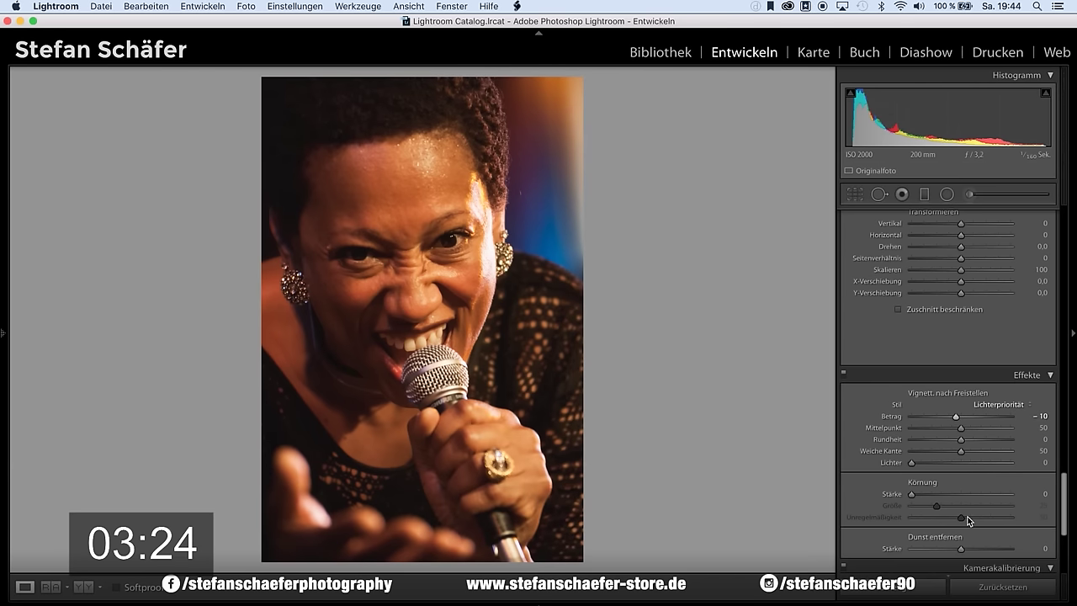
scroll(968, 519, "down", 2)
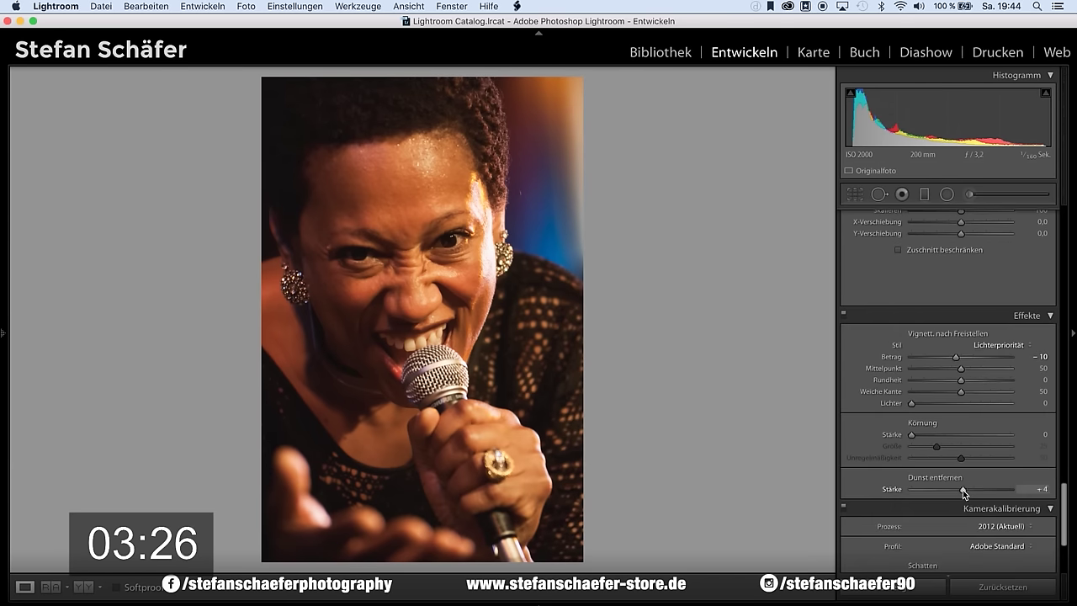
left_click_drag(963, 490, 965, 489)
scroll(992, 449, "down", 1)
scroll(992, 448, "down", 5)
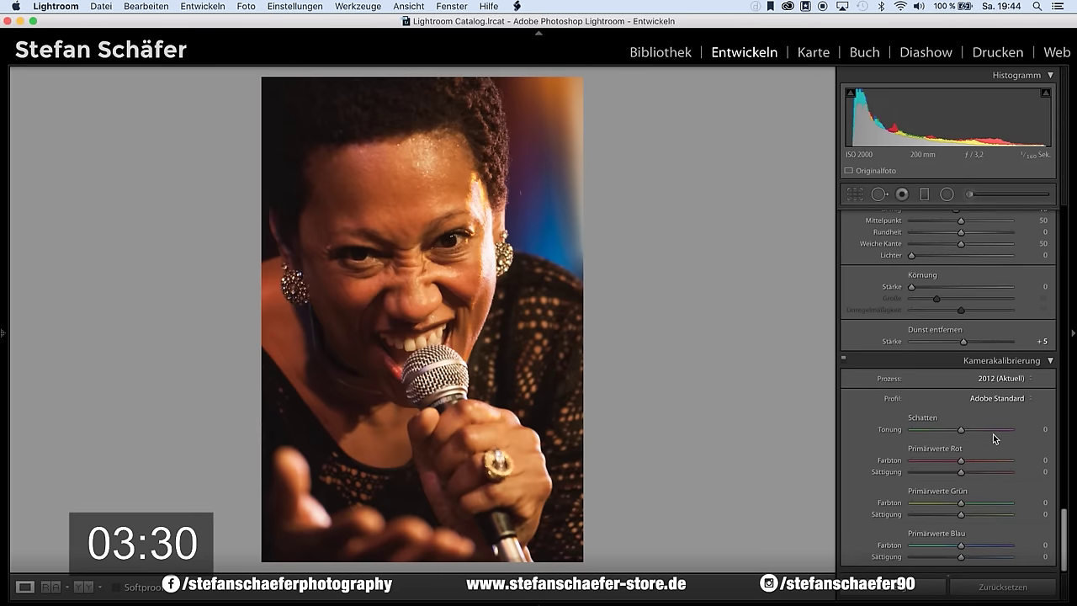
Step: Switch the camera calibration profile from Adobe Standard to Camera Portrait
left_click(1010, 400)
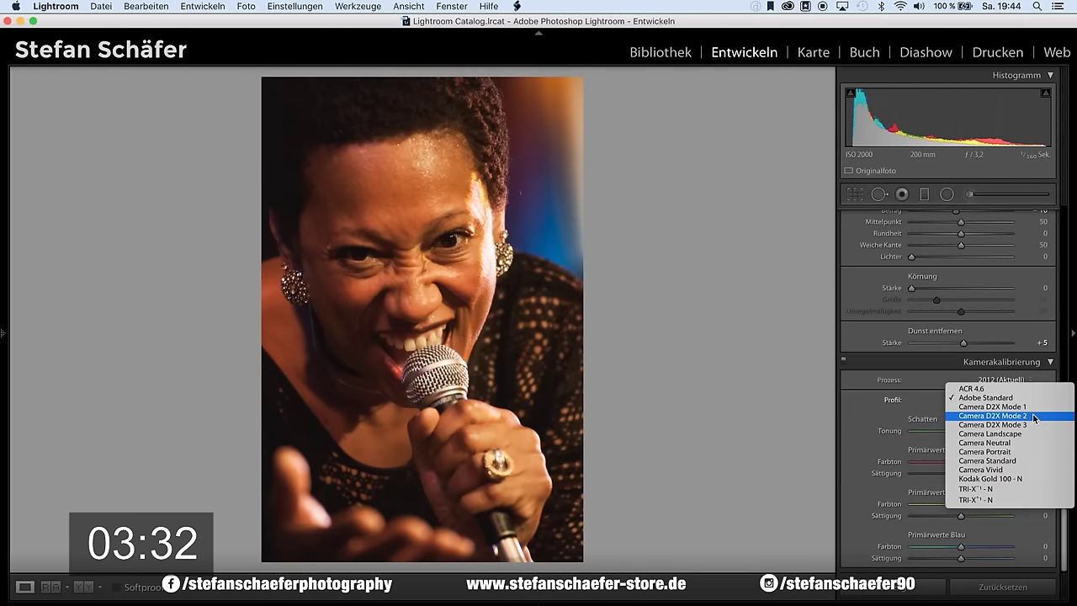
left_click(1014, 452)
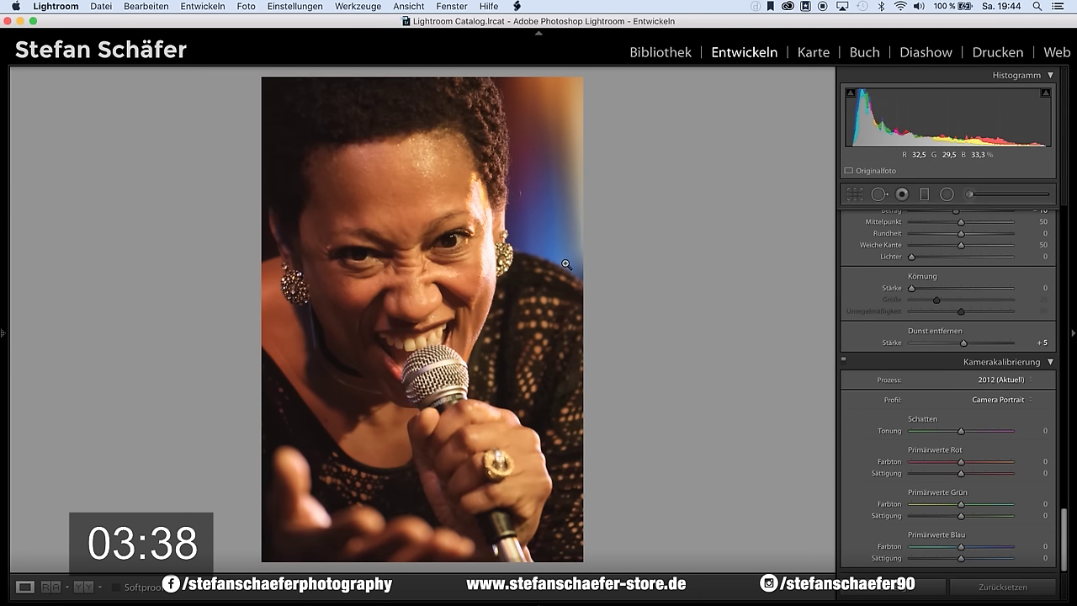
scroll(865, 339, "up", 3)
scroll(865, 336, "up", 5)
Step: Lower the portrait's highlights from −17 to −30 in the Basic panel
scroll(865, 336, "up", 5)
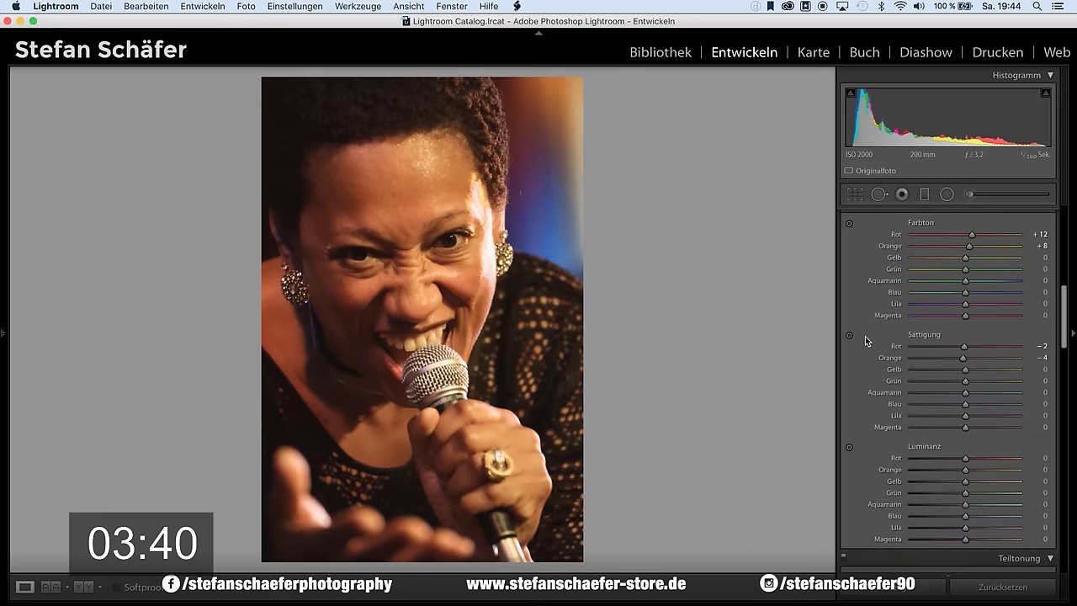
scroll(883, 354, "up", 5)
scroll(883, 355, "up", 5)
left_click_drag(953, 350, 946, 349)
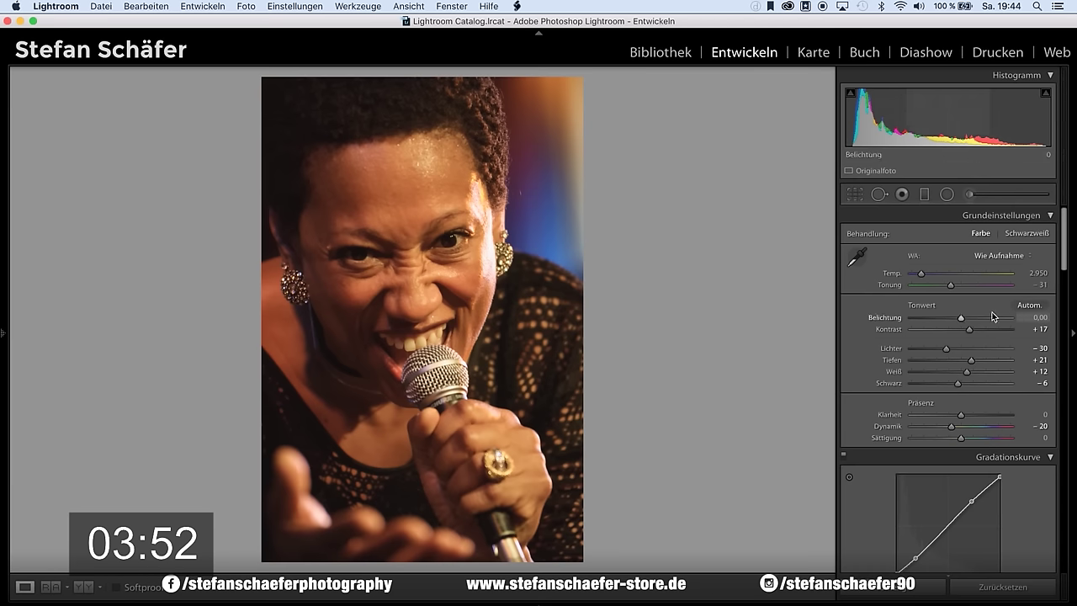
scroll(931, 325, "down", 5)
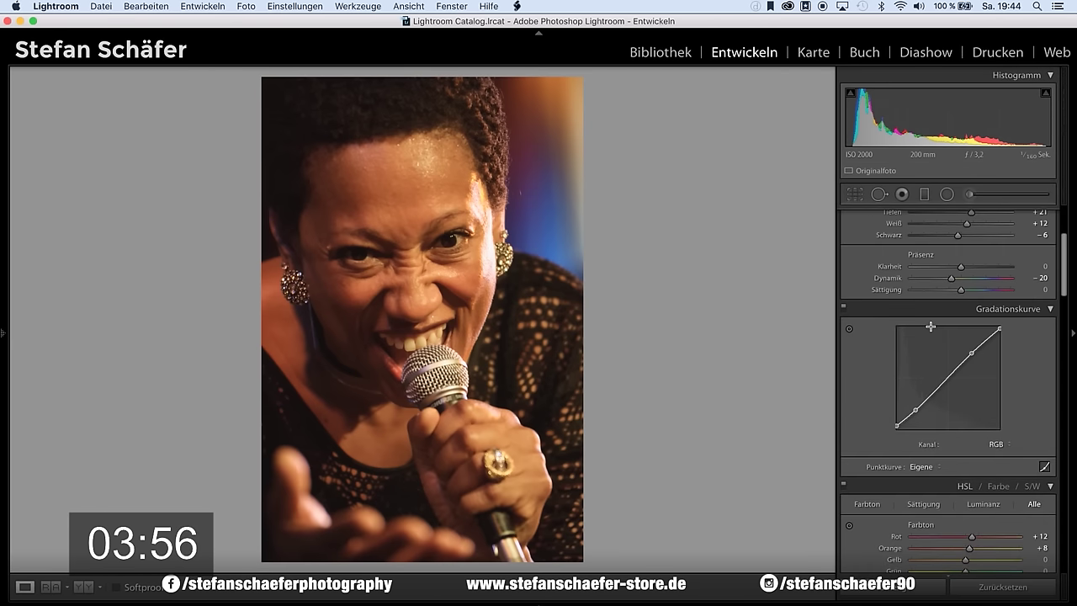
key("shift")
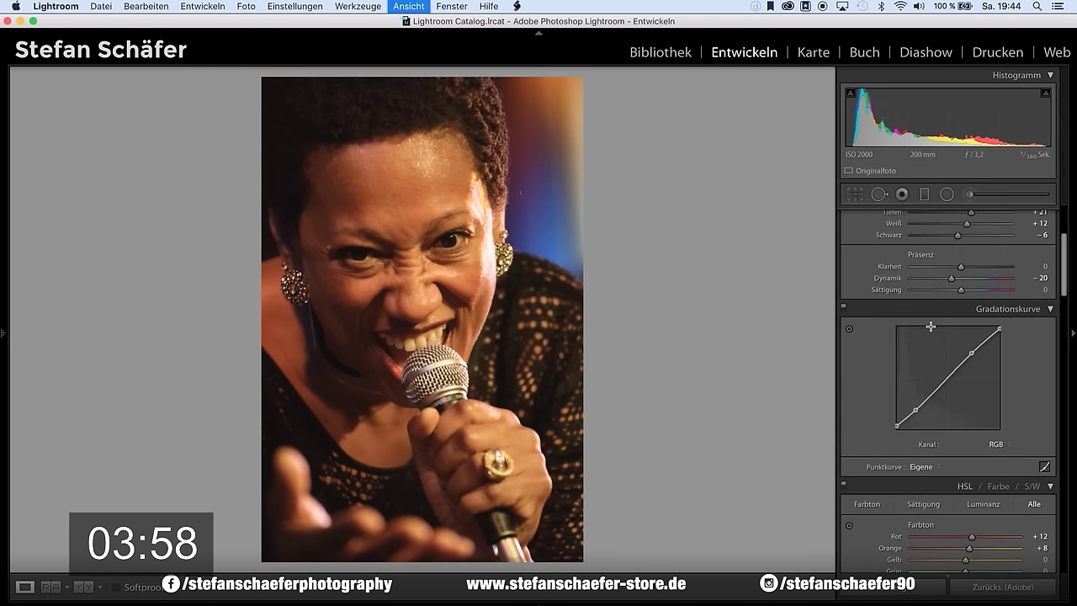
key("backslash")
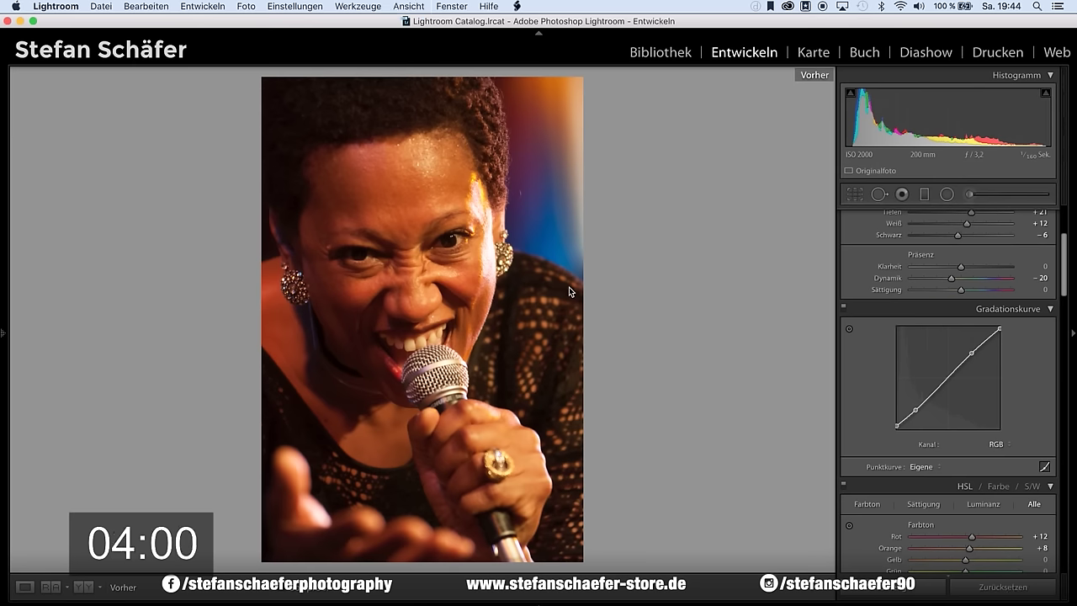
key("backslash")
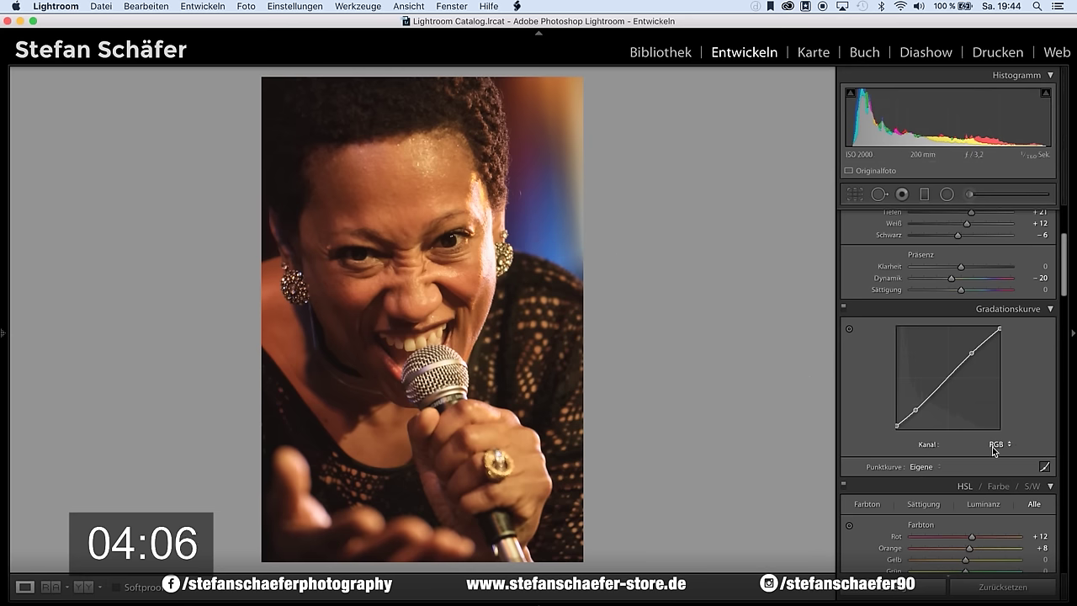
scroll(992, 447, "down", 5)
scroll(992, 447, "down", 5)
scroll(992, 447, "down", 2)
scroll(992, 447, "down", 5)
scroll(992, 447, "down", 5)
scroll(992, 447, "down", 5)
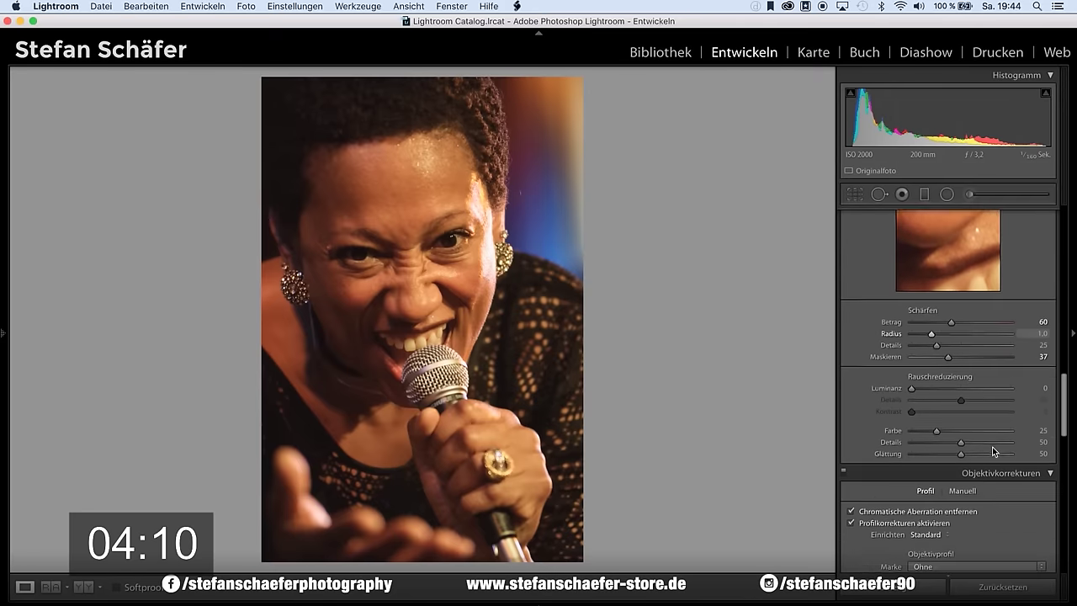
scroll(993, 452, "down", 5)
scroll(993, 452, "down", 5)
scroll(993, 451, "down", 5)
scroll(993, 452, "down", 5)
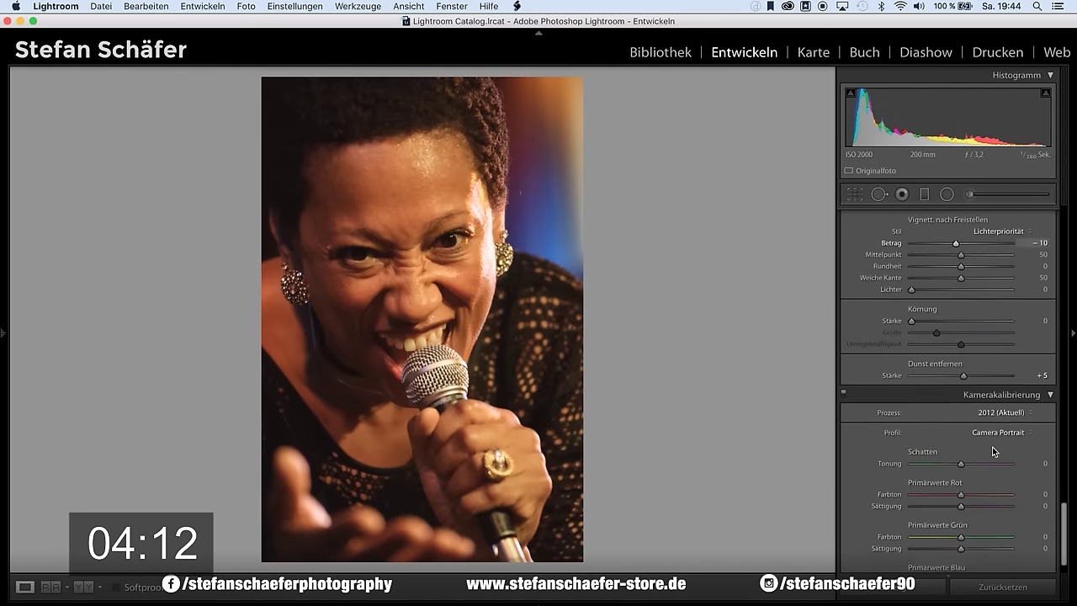
scroll(992, 447, "down", 3)
Step: In camera calibration, set the blue primary hue to +2 and the red primary hue to +1
mouse_move(961, 549)
left_mouse_down()
mouse_move(950, 551)
mouse_move(965, 548)
left_mouse_up()
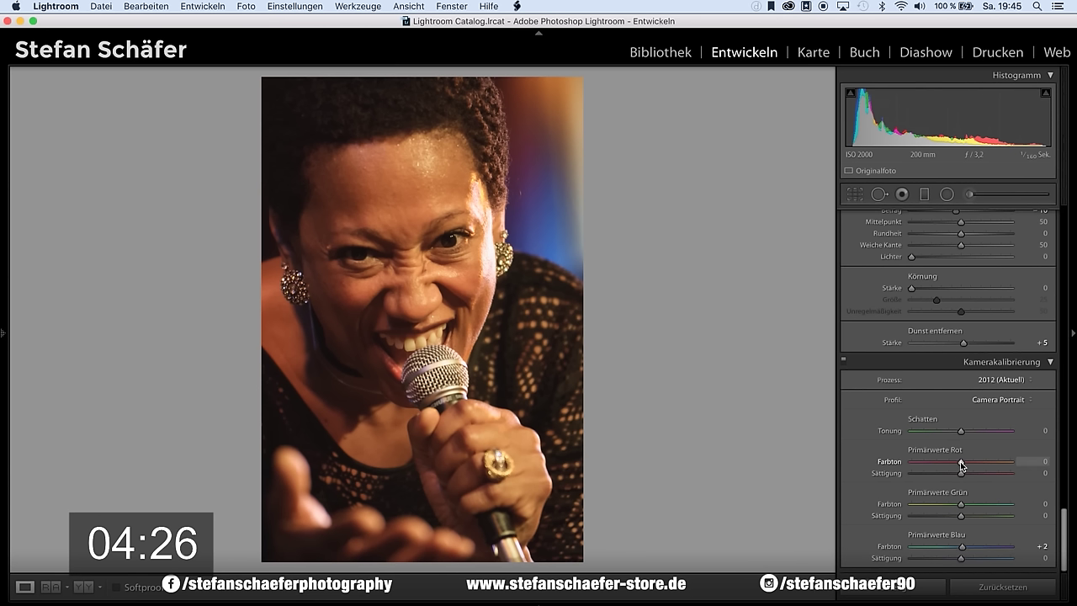
left_click_drag(962, 462, 966, 462)
left_click_drag(966, 462, 962, 462)
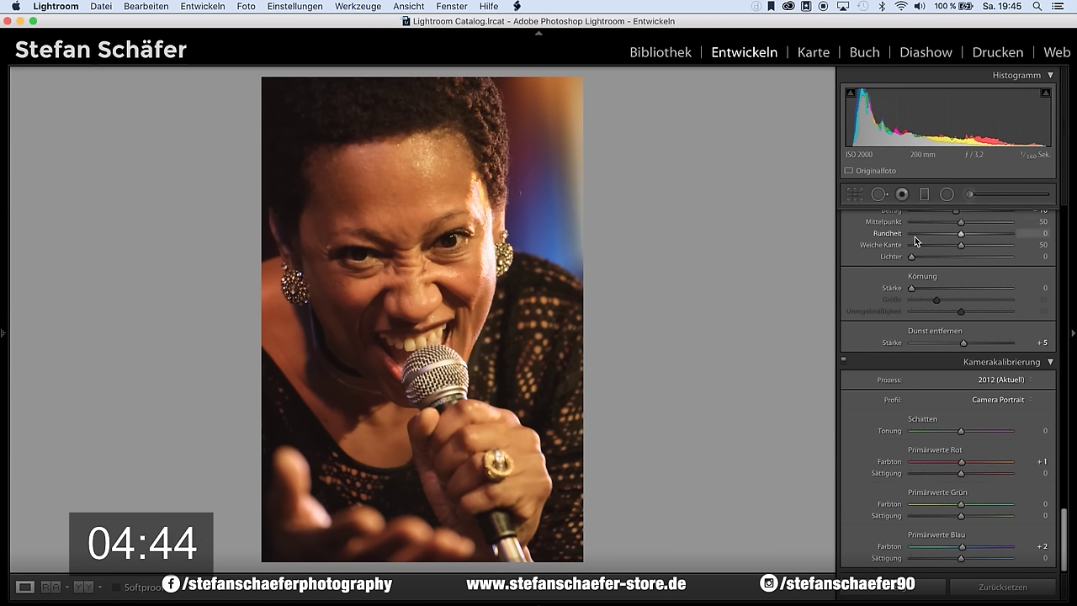
Step: Alt-drag the crop corner inward to frame the singer's face, hands and microphone, then apply
left_click(855, 193)
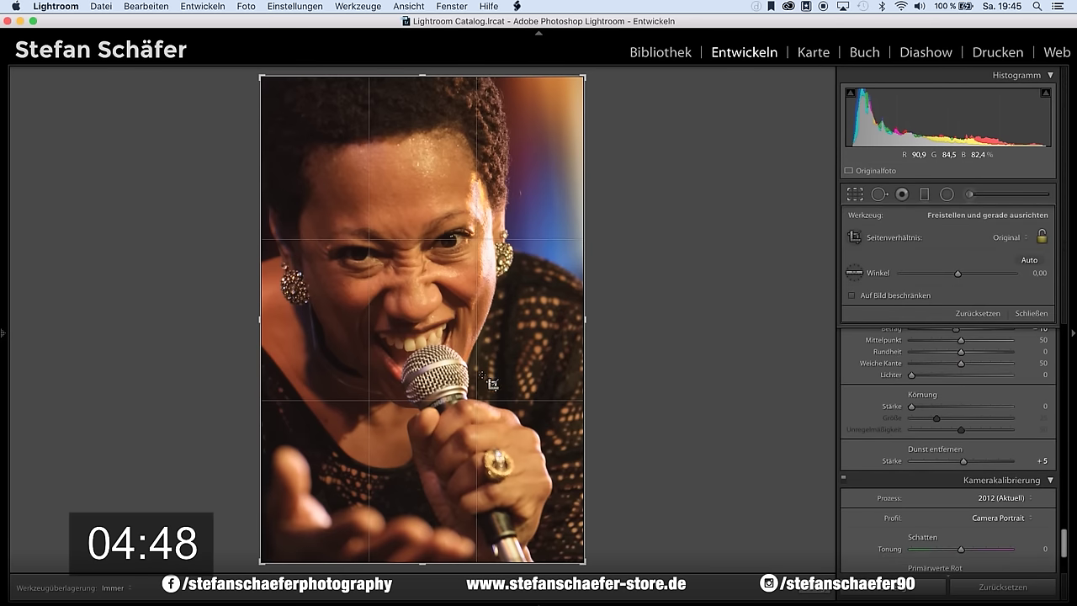
key("alt")
left_click_drag(585, 75, 575, 82)
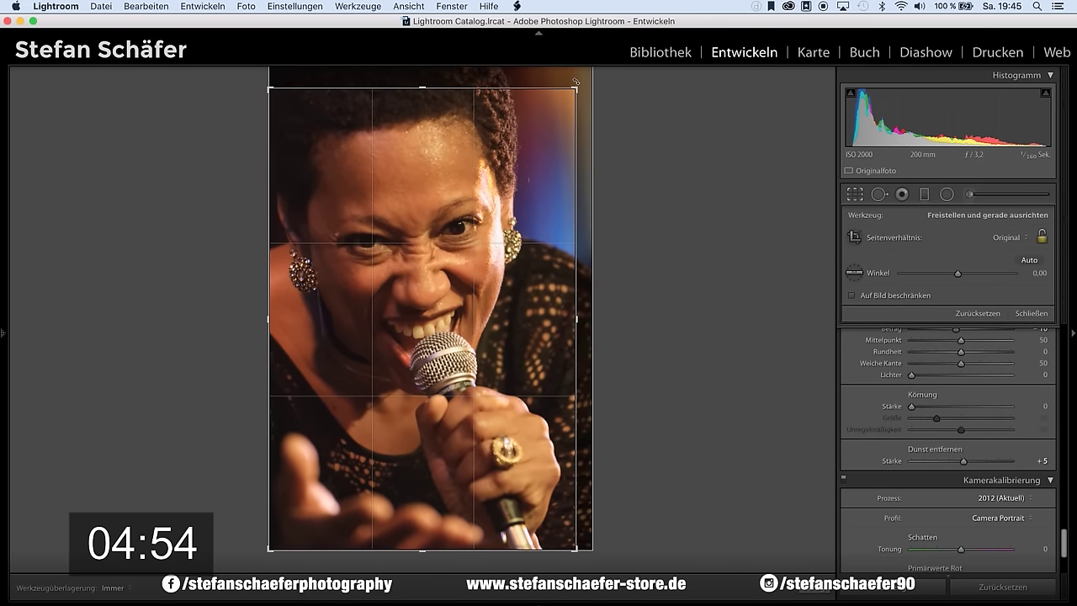
key("Return")
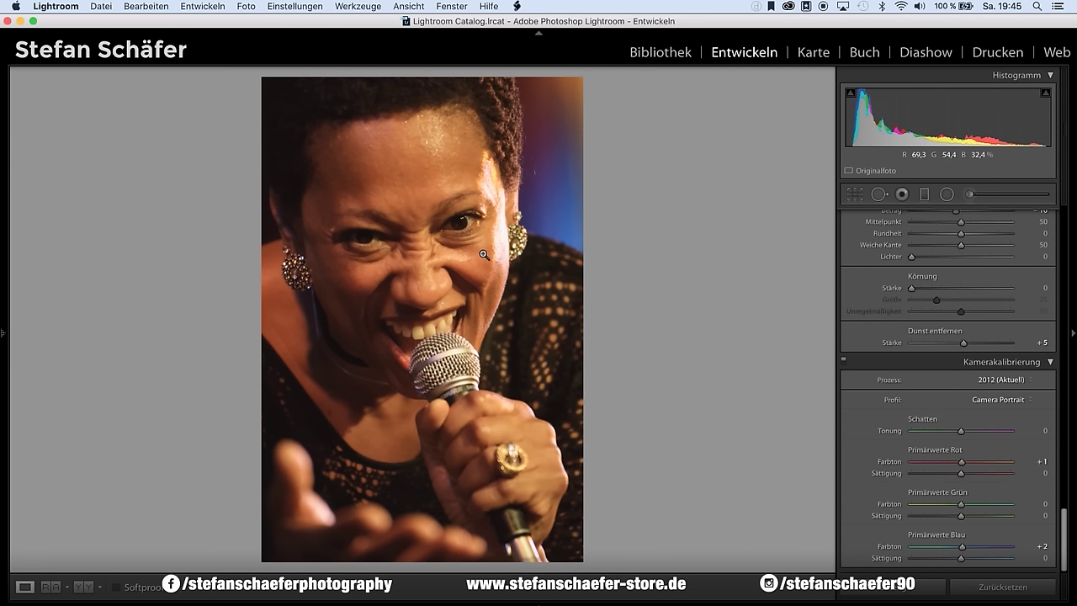
Step: Compare the edited portrait with its original, then move on to the Moscow river photo
key("backslash")
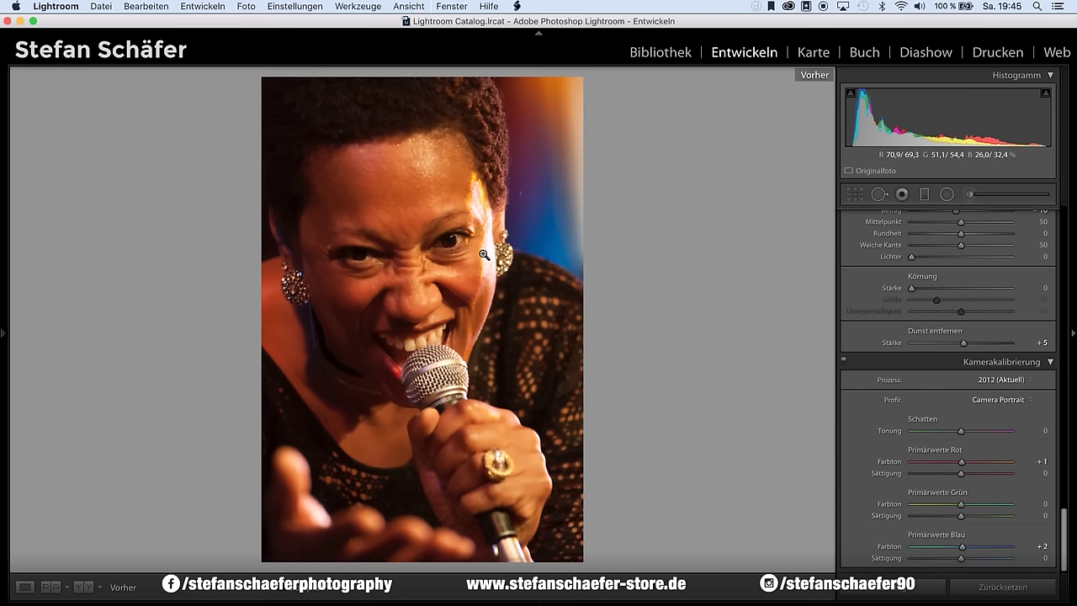
key("backslash")
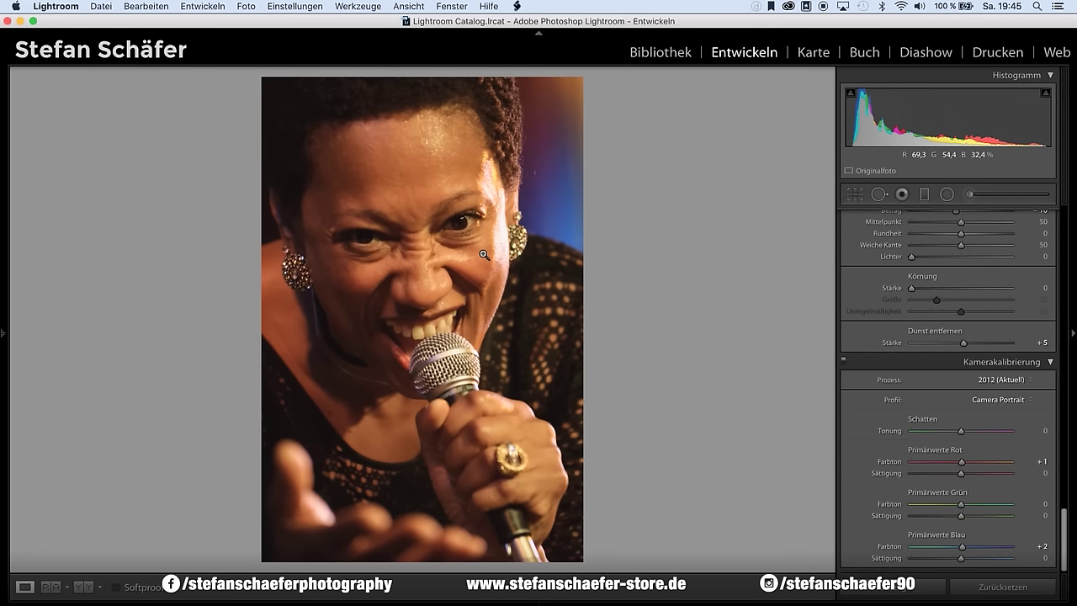
key("Right")
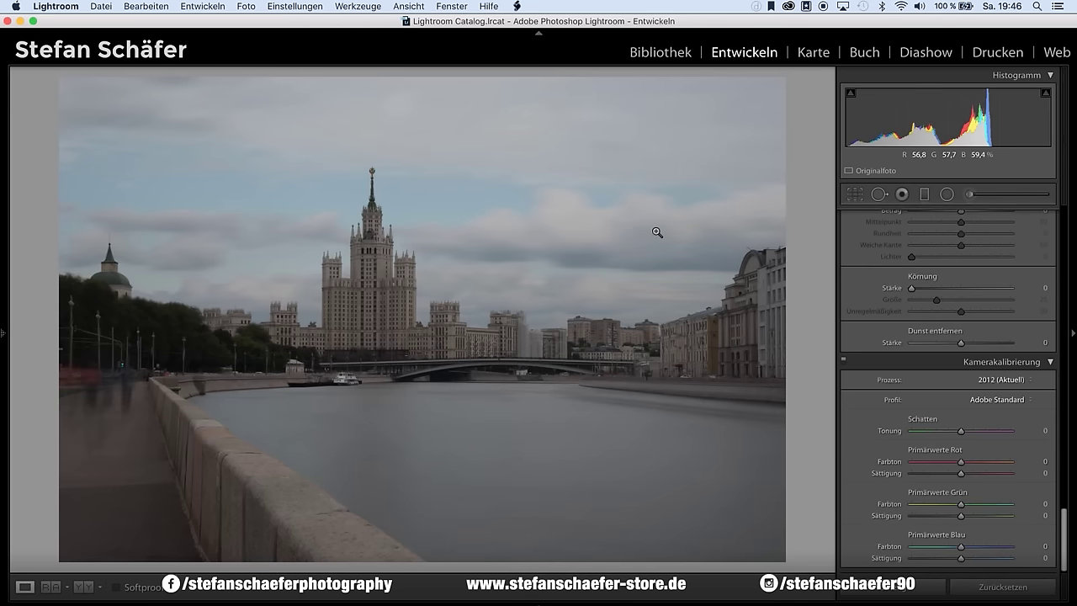
scroll(951, 505, "up", 15)
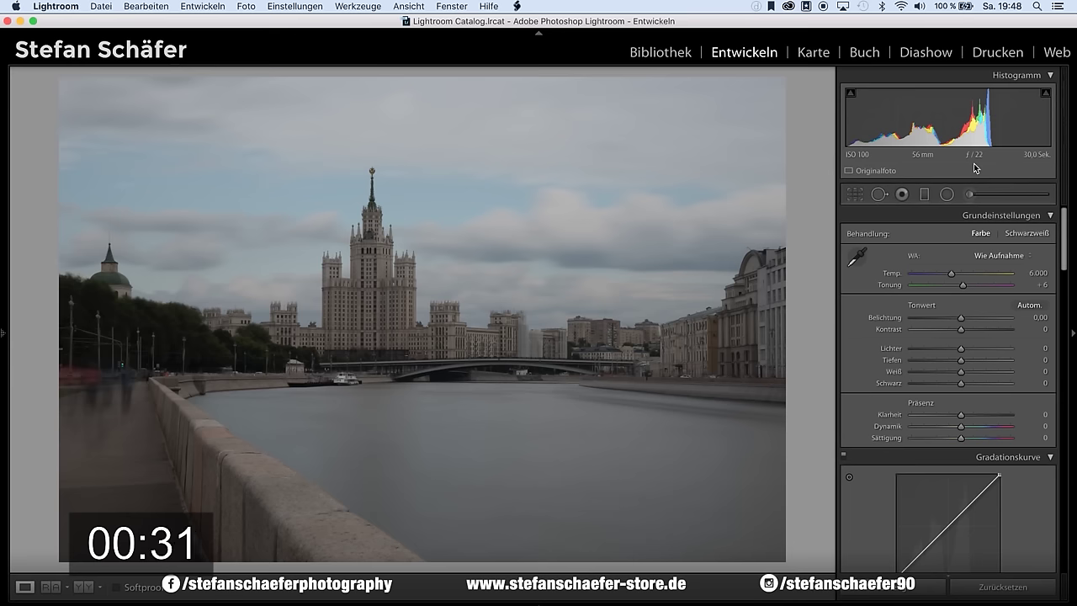
Step: Set shadows to +46, raise highlights to +41, whites to +58 and exposure to +0.15
left_click(391, 347)
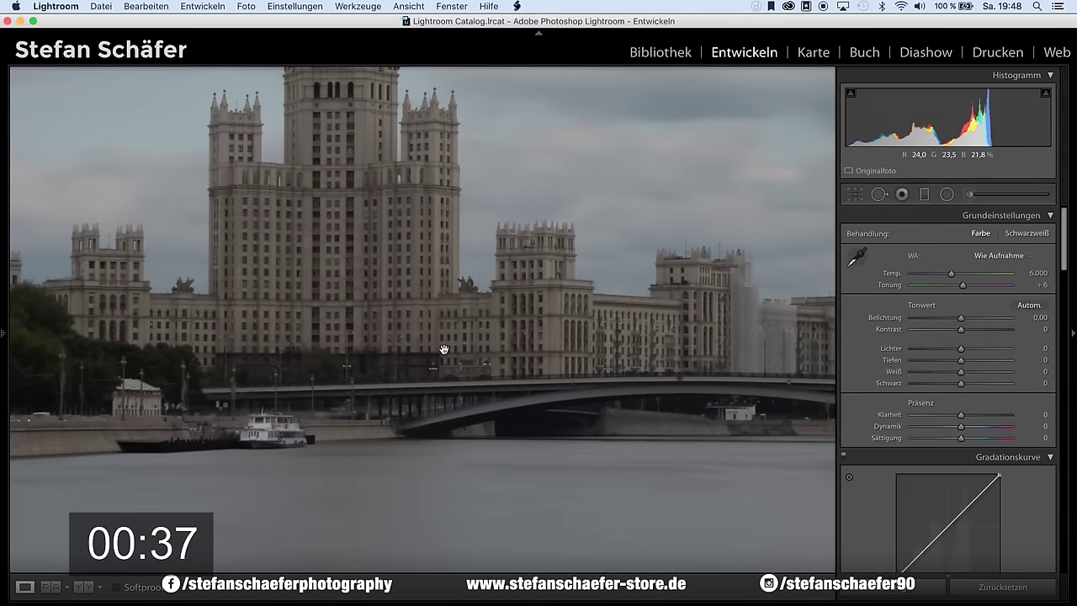
left_click(683, 460)
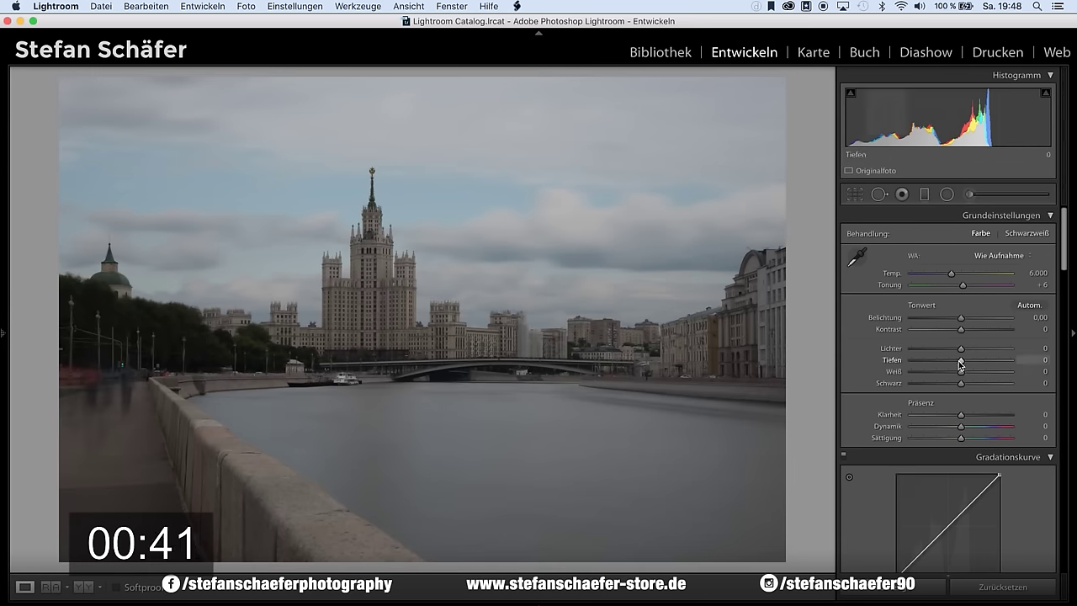
left_click_drag(985, 359, 998, 359)
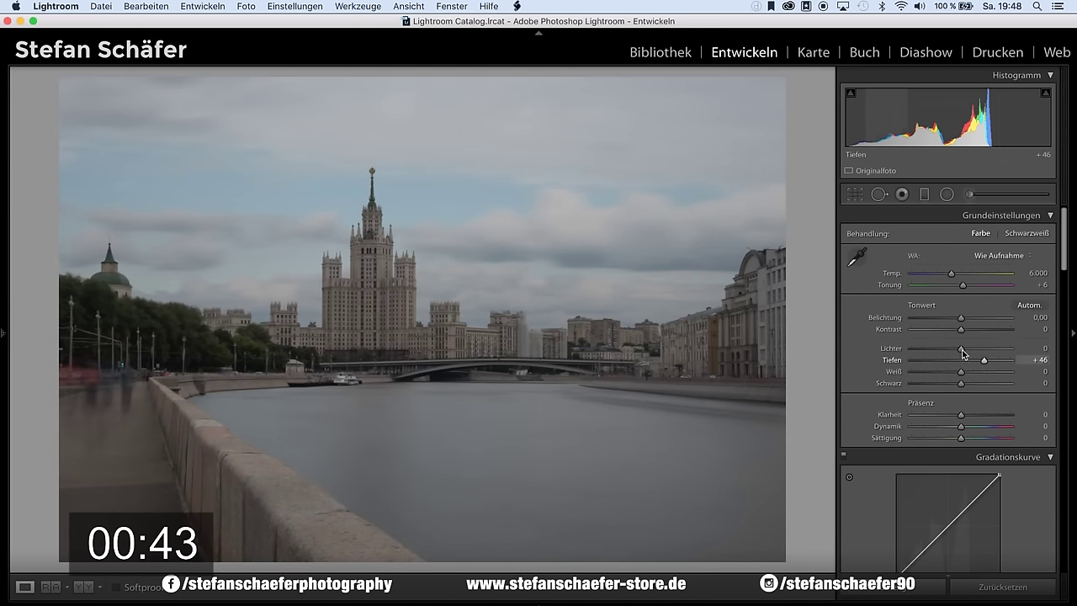
left_click_drag(960, 349, 981, 348)
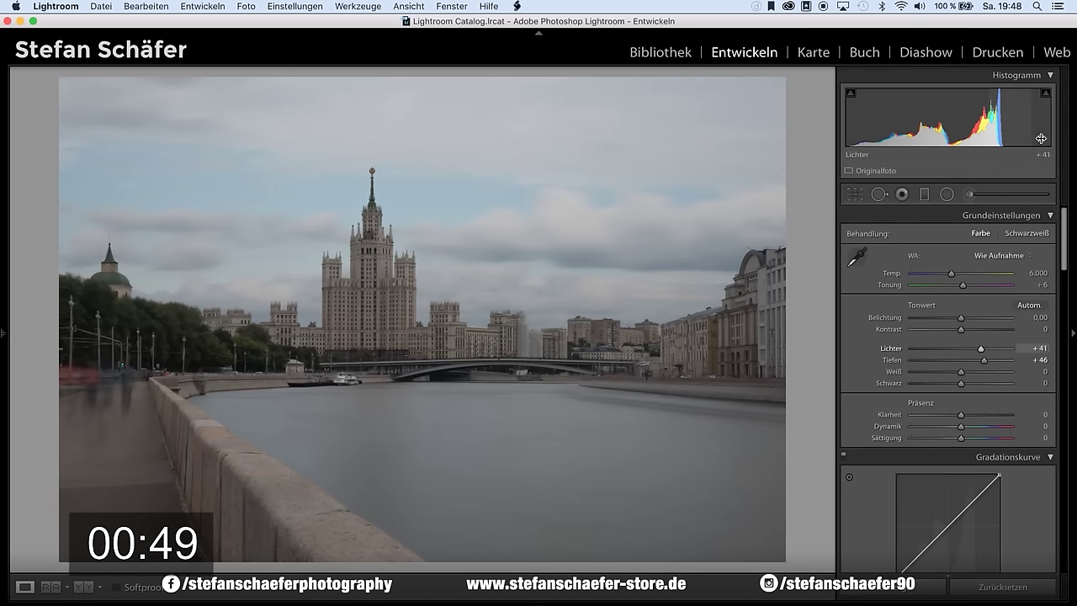
left_click_drag(962, 372, 990, 377)
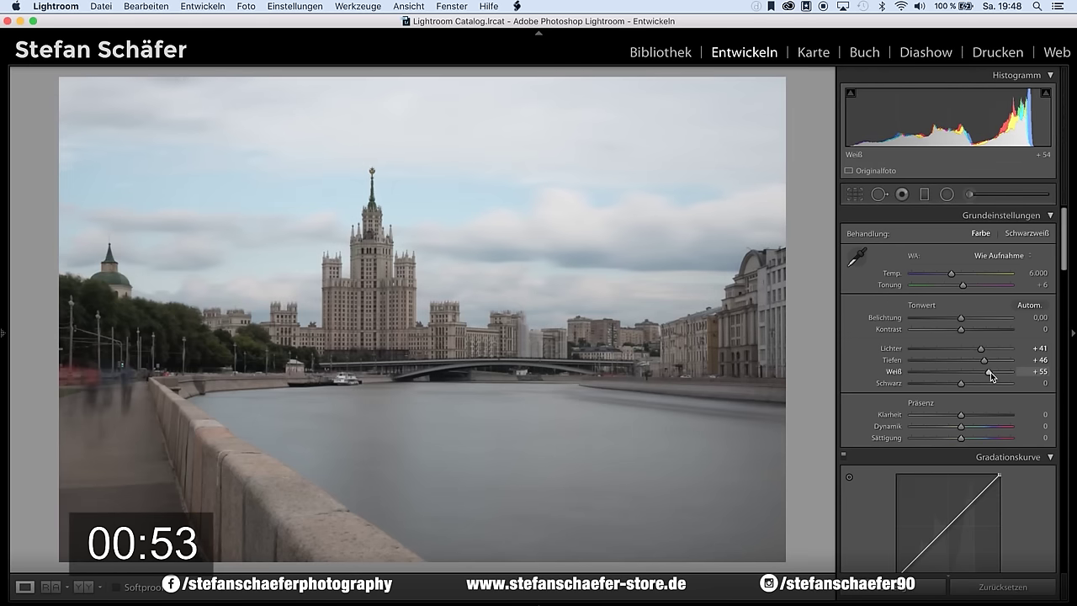
left_click_drag(961, 325, 963, 322)
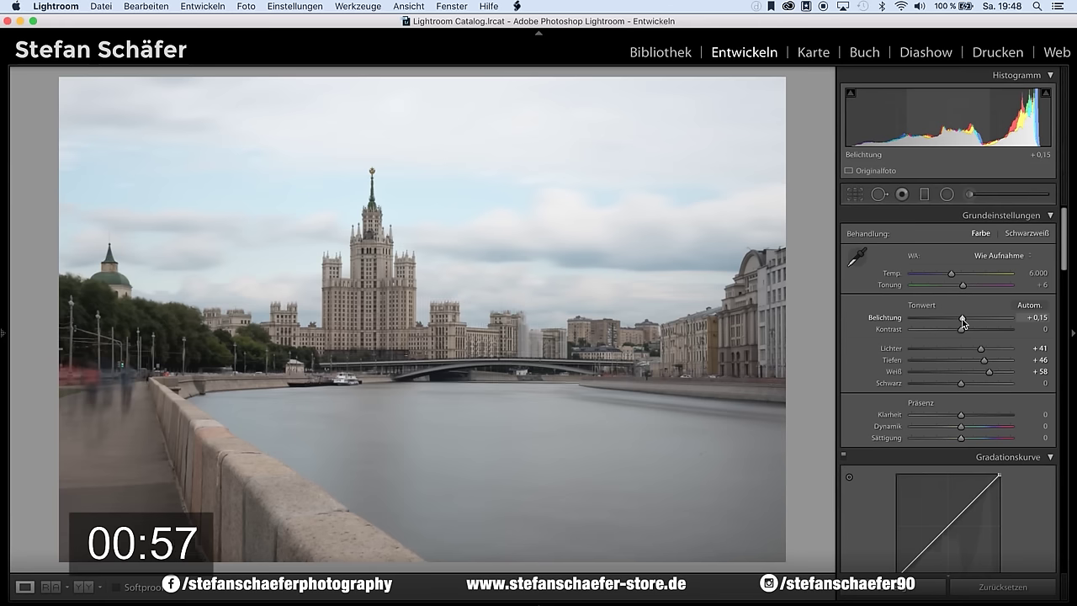
Step: Deepen blacks to −24, raise contrast to +23, and convert the photo to black and white
left_click_drag(961, 383, 949, 382)
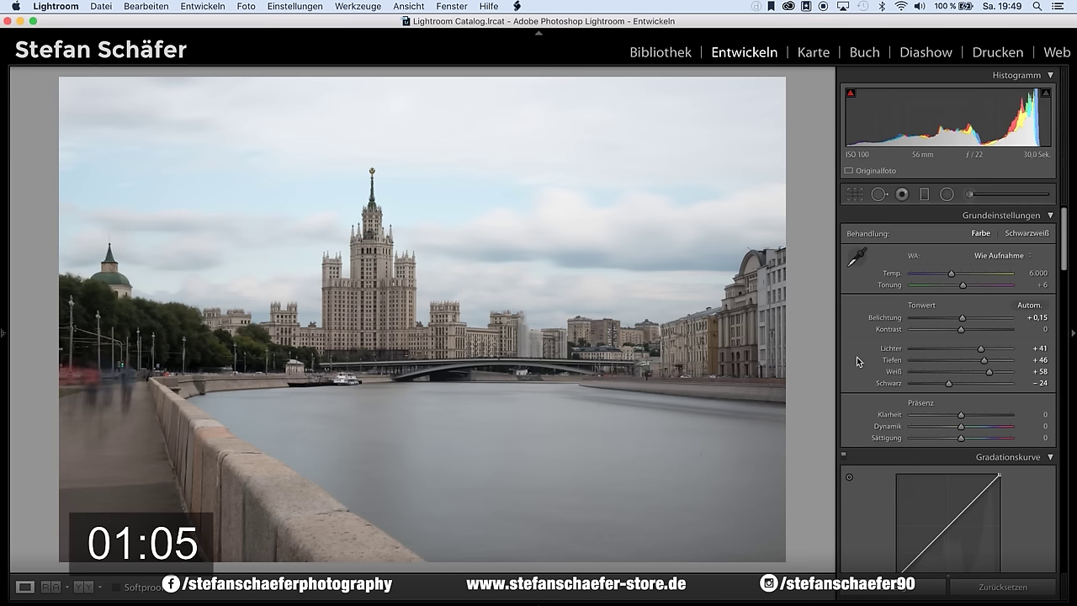
left_click_drag(970, 331, 974, 333)
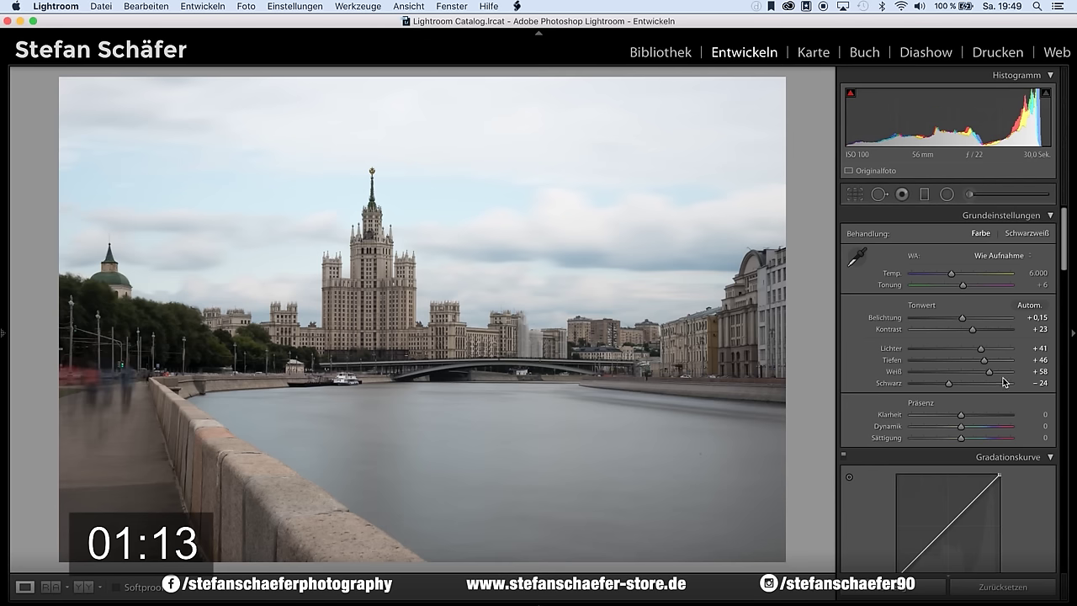
left_click(1031, 235)
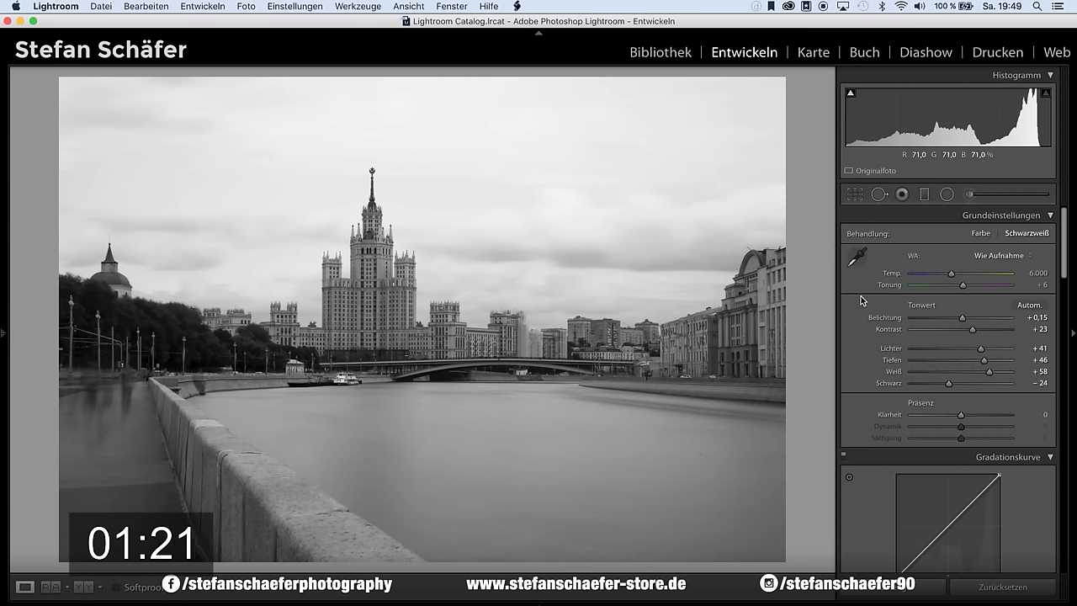
Step: In the Basic panel, lower Whites from +58 to +37 and lift Clarity to +15
left_click_drag(989, 371, 979, 373)
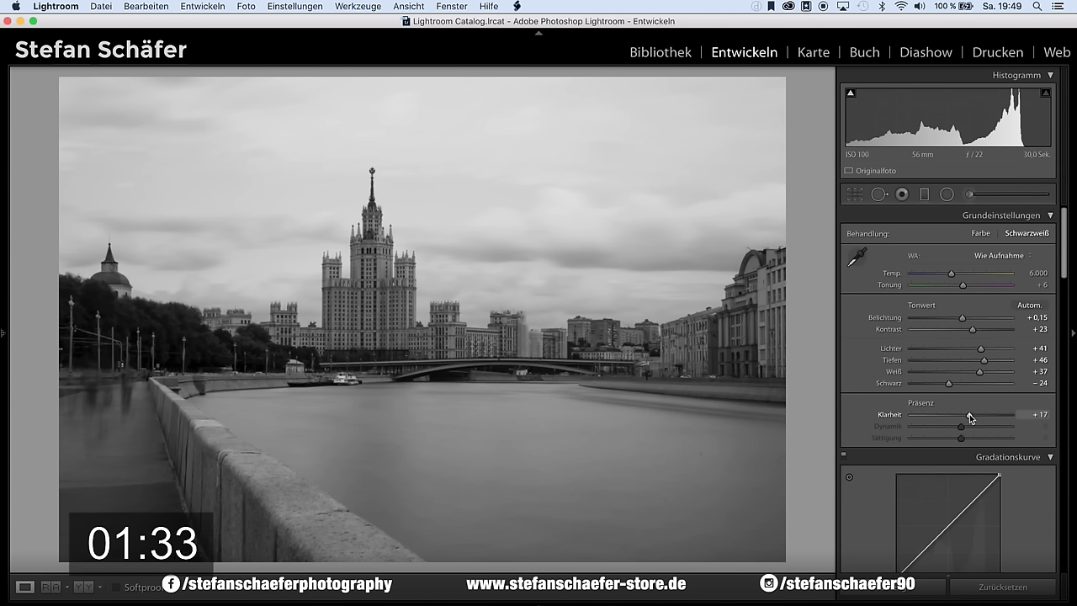
left_click_drag(969, 414, 968, 414)
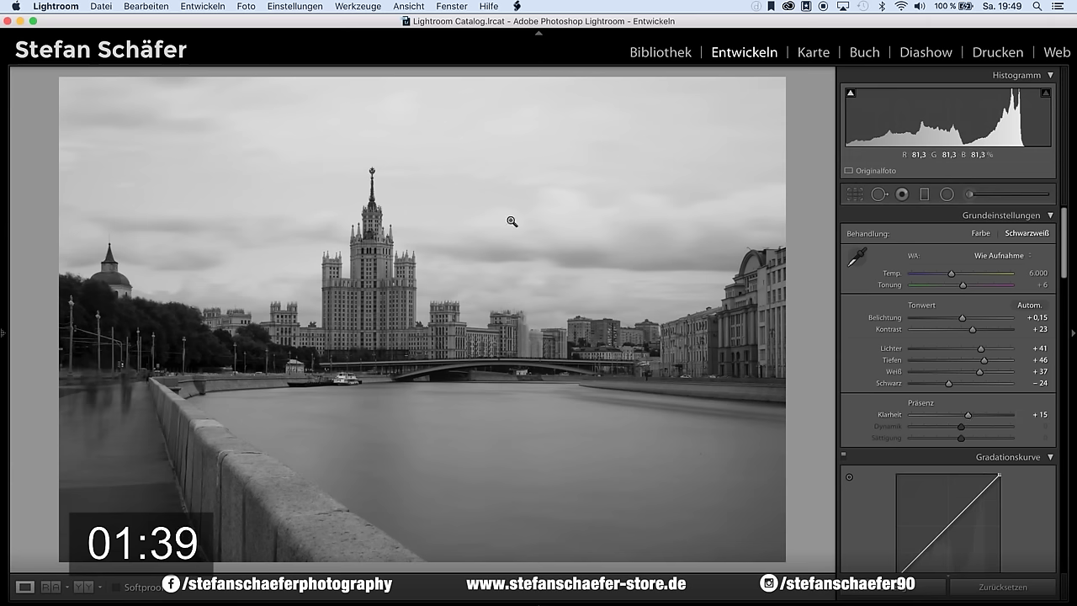
Step: Shape an RGB S-curve: lift the black point, drop the white point to 92.9%, darken shadows, brighten highlights
scroll(972, 396, "down", 2)
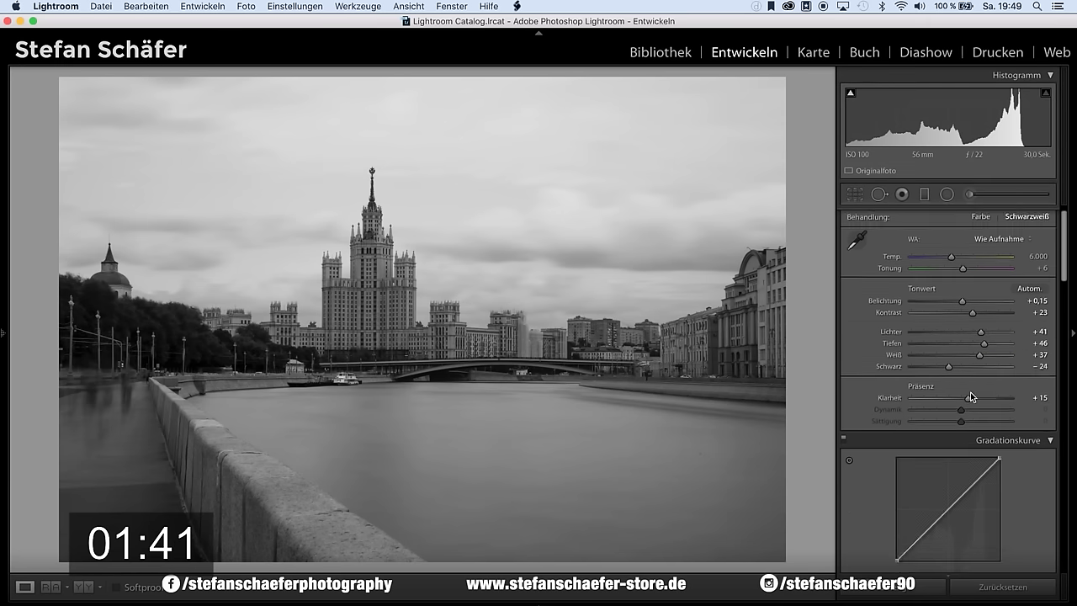
scroll(972, 397, "down", 3)
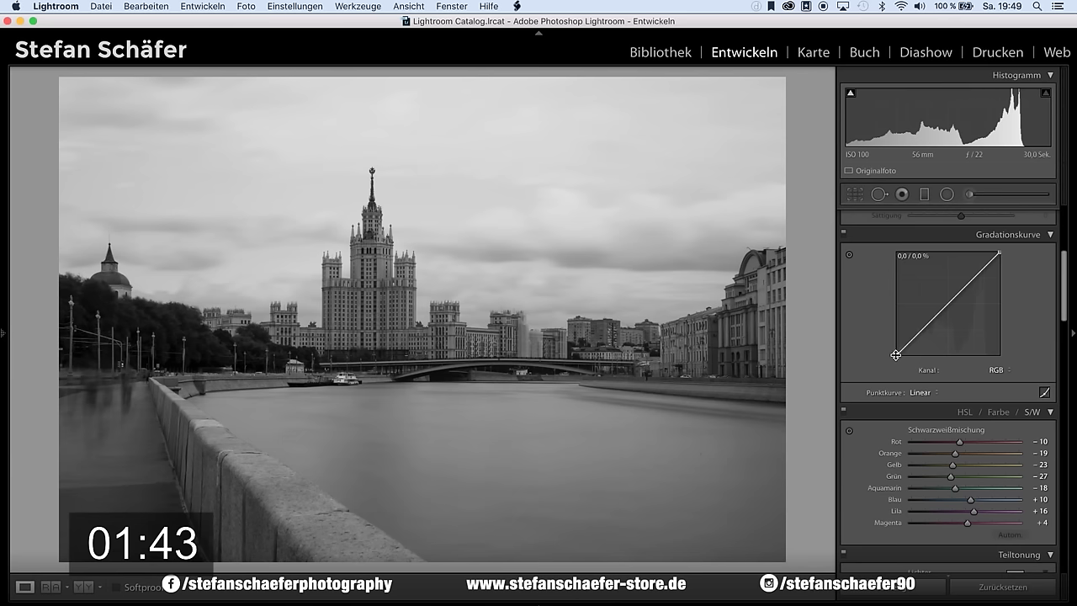
left_click_drag(894, 355, 897, 345)
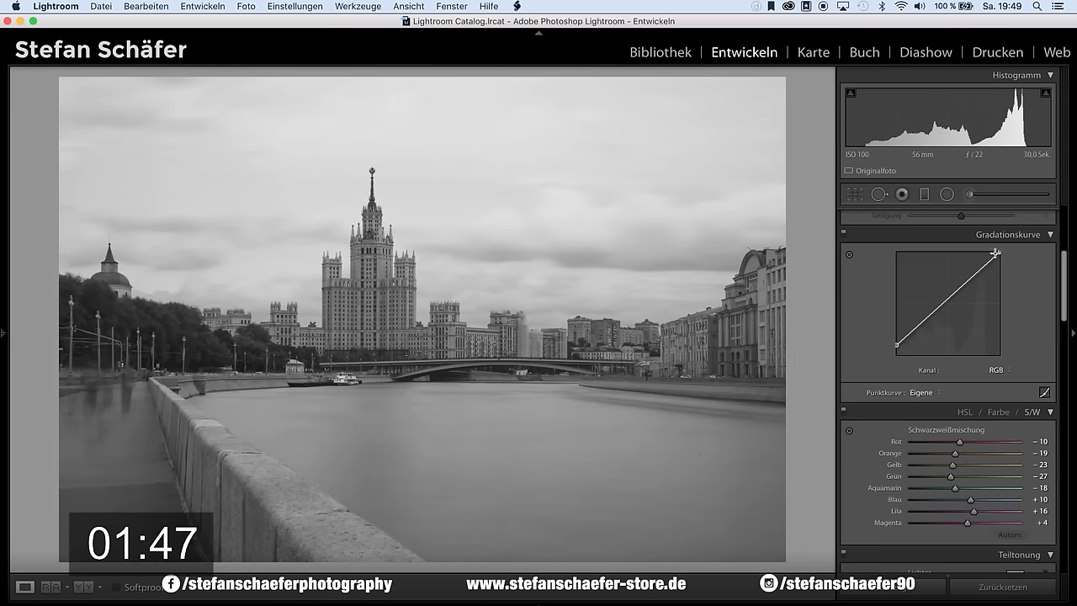
left_click_drag(1000, 252, 1000, 259)
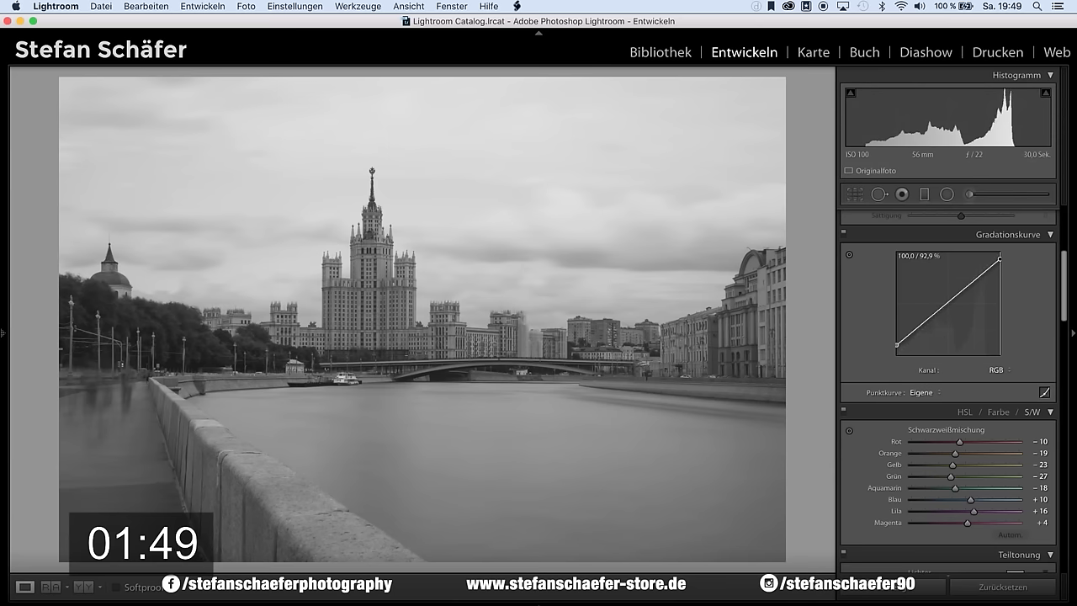
left_click_drag(920, 325, 920, 333)
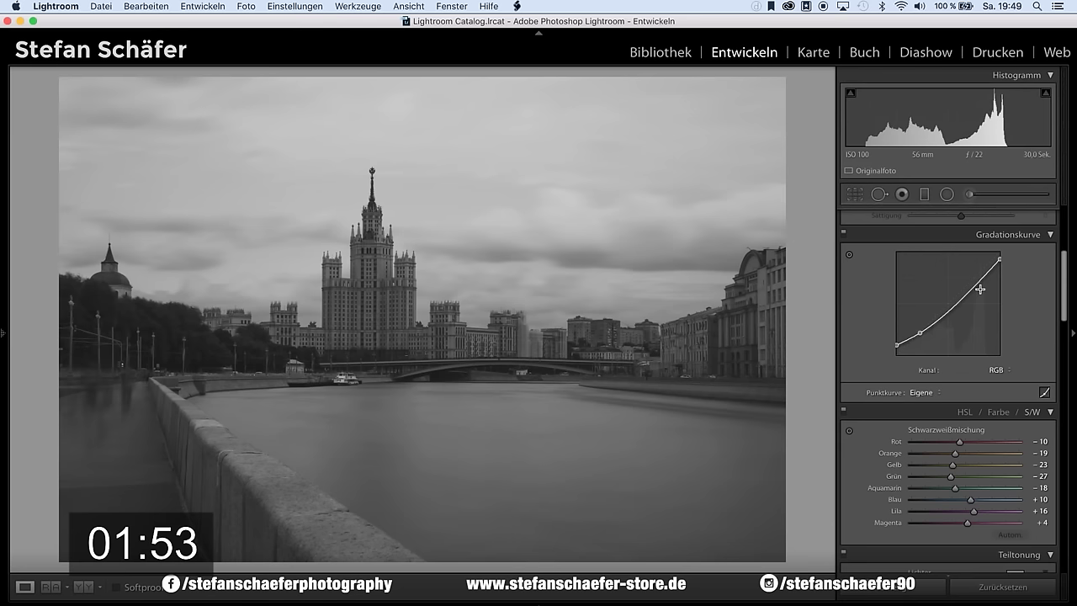
left_click_drag(979, 284, 974, 275)
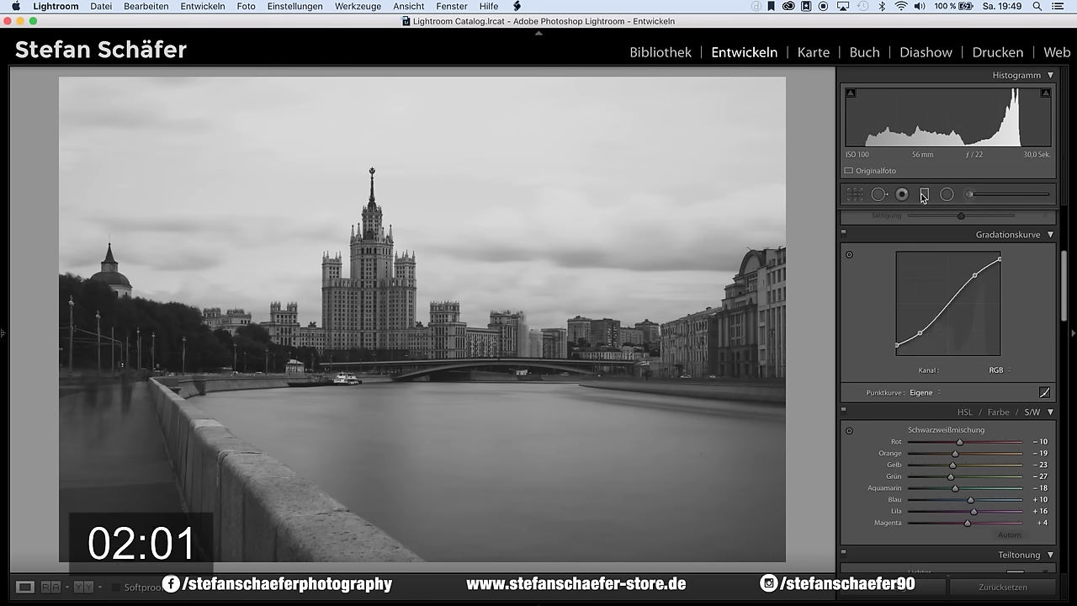
Step: Add a graduated filter at about −0.90 exposure darkening the sky down to the skyline
key("m")
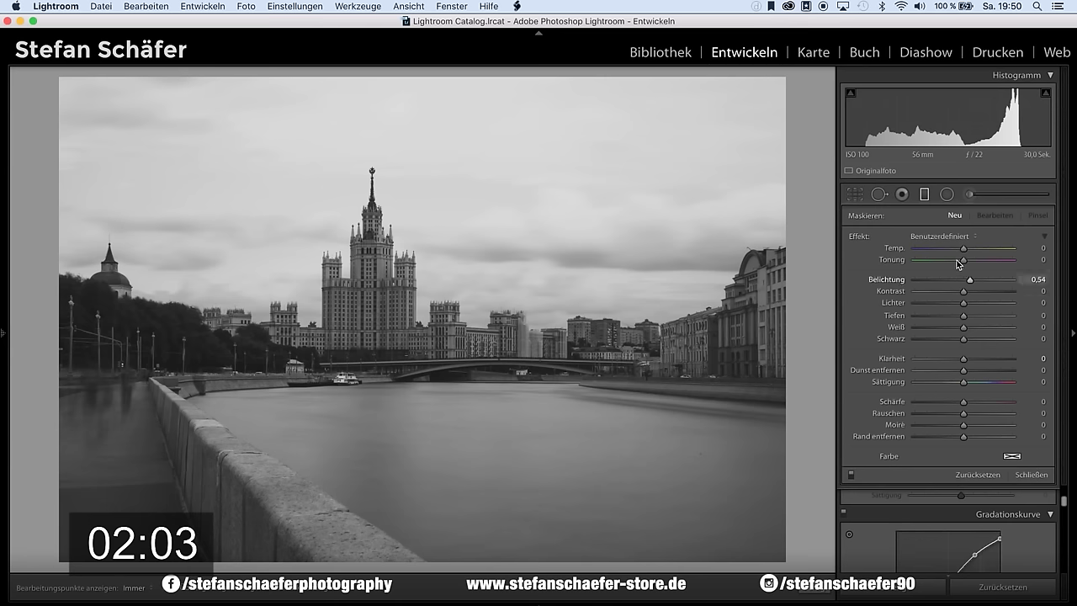
left_click_drag(962, 283, 954, 283)
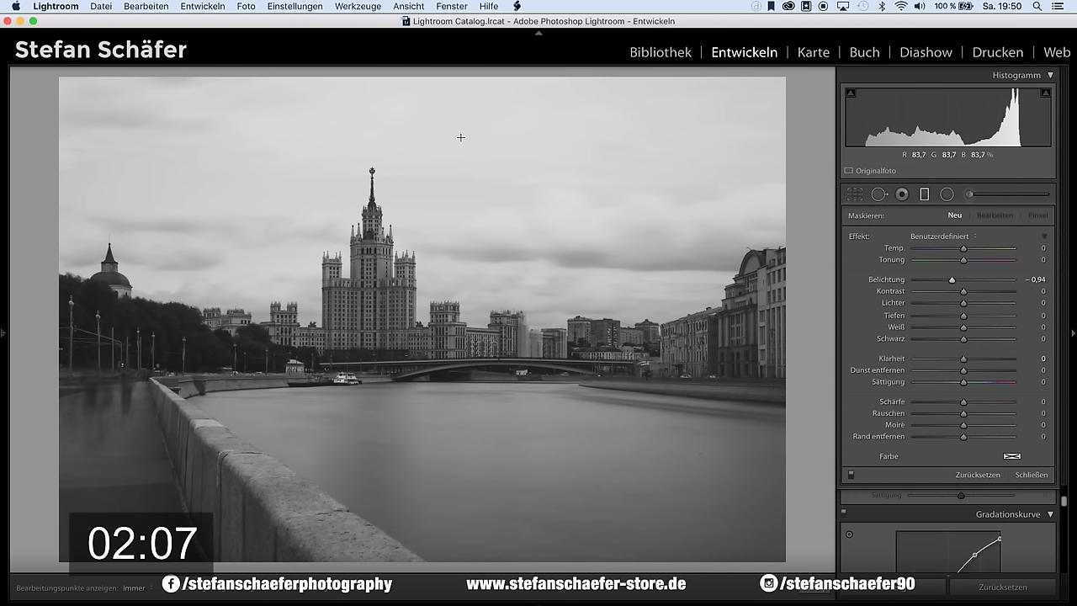
left_click_drag(436, 116, 451, 318)
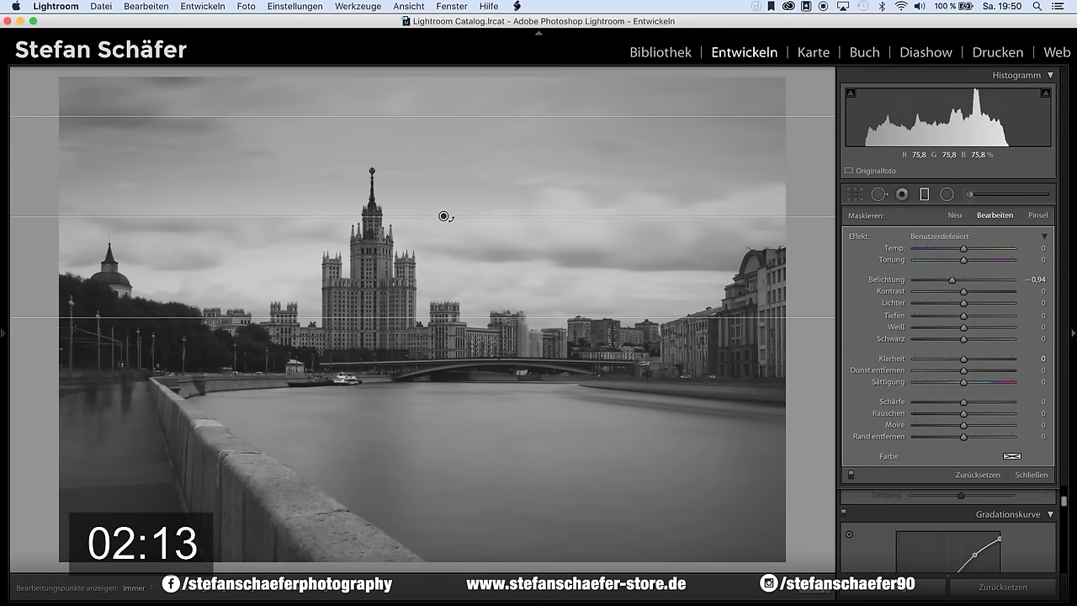
left_click_drag(444, 218, 444, 228)
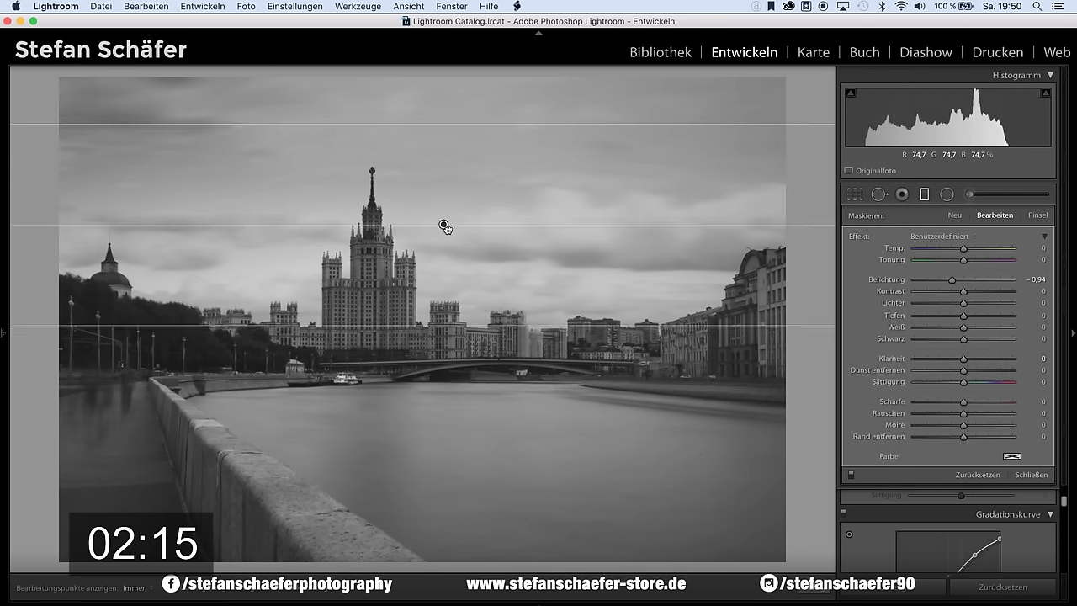
Step: Switch the sky filter to mask brushing, keeping its exposure at about −0.86
left_click(1039, 218)
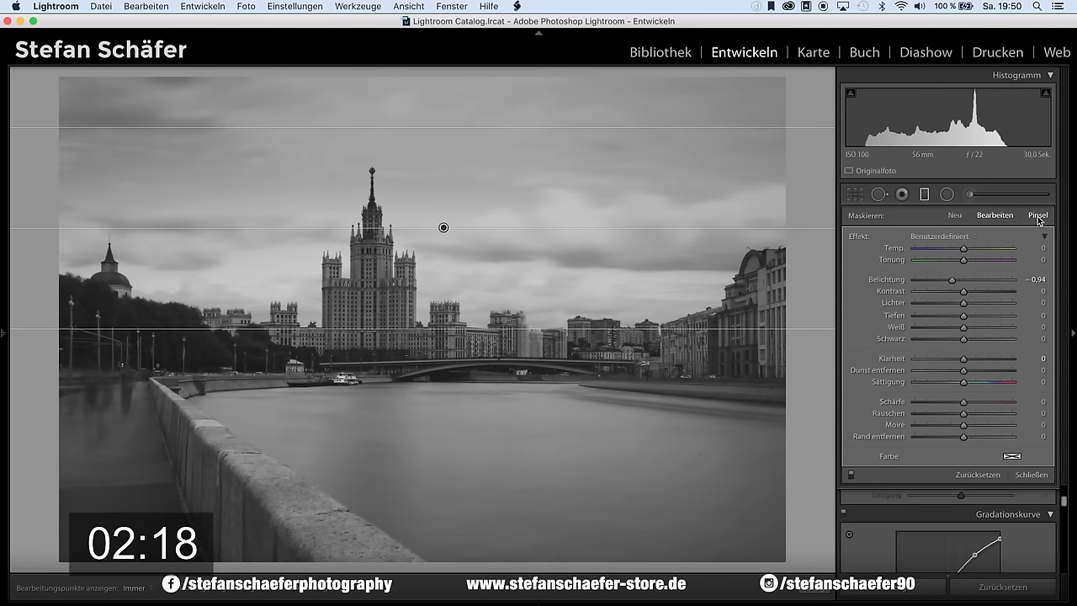
left_click(965, 280)
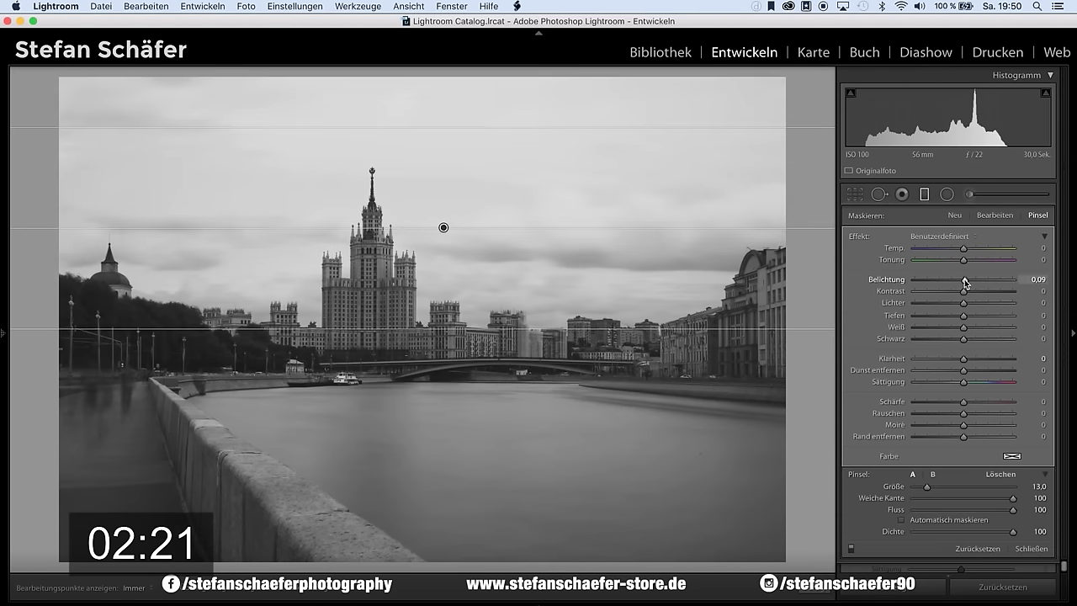
left_click_drag(964, 283, 953, 285)
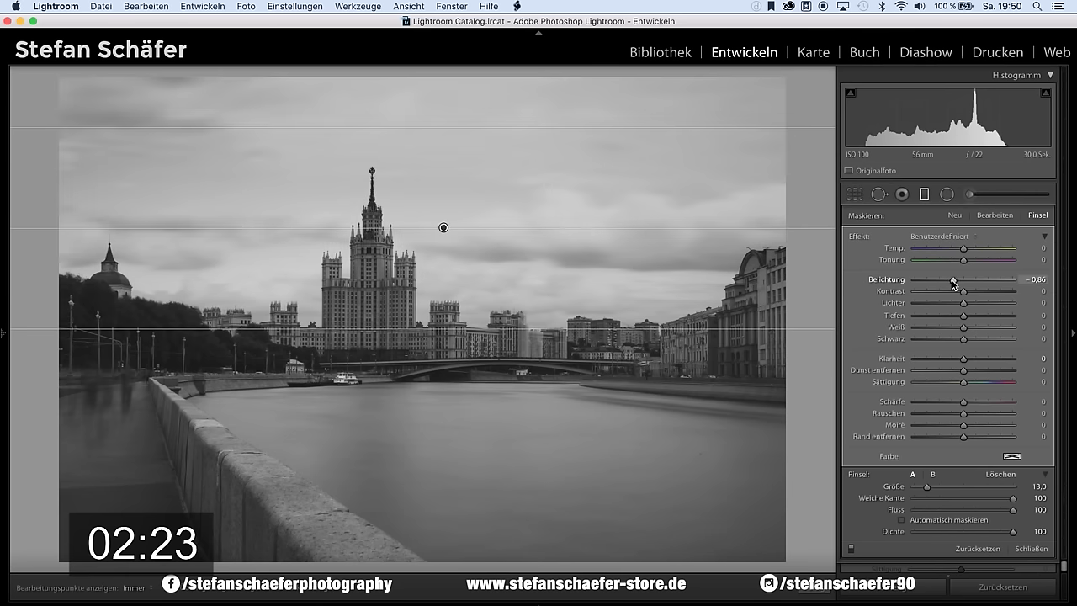
scroll(391, 298, "down", 2)
scroll(390, 298, "down", 5)
Step: Erase the sky filter's mask from the central tower using Auto Mask, then finish the filter
key("a")
key("alt")
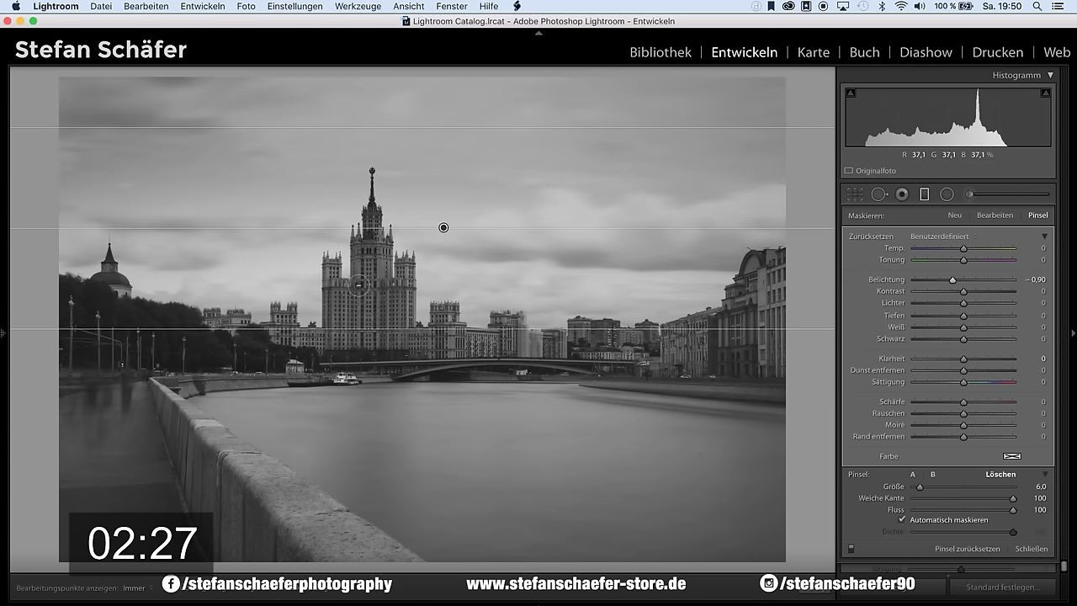
key("h")
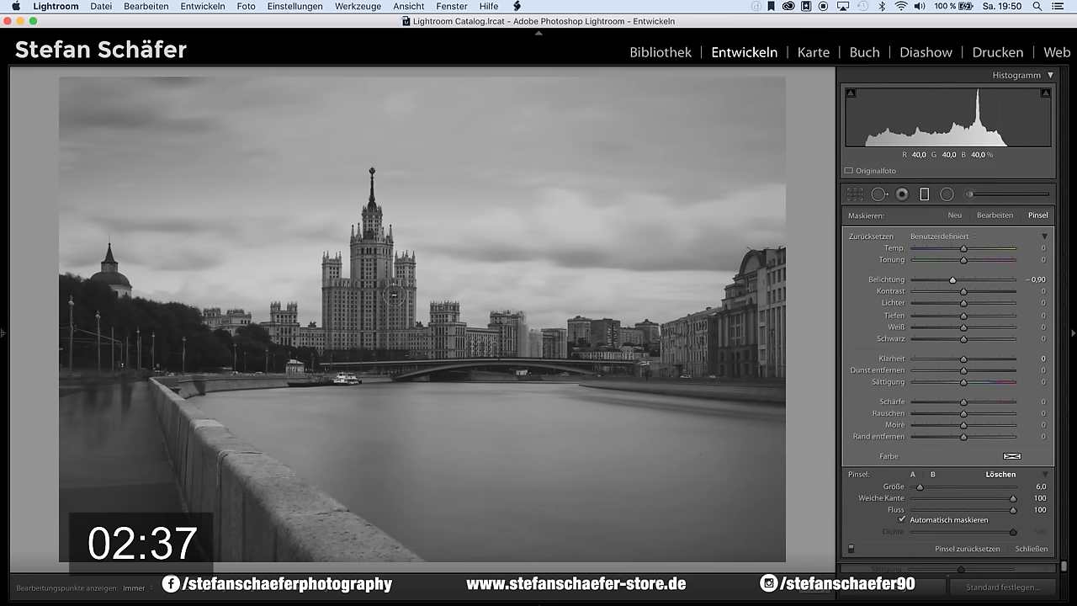
key("h")
key("alt")
key("h")
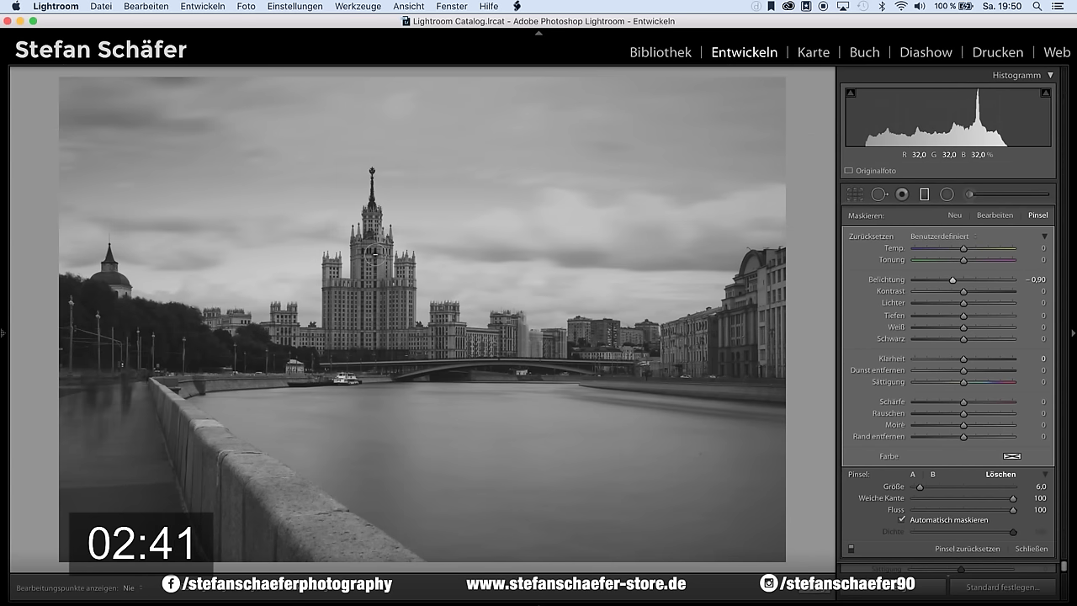
key("h")
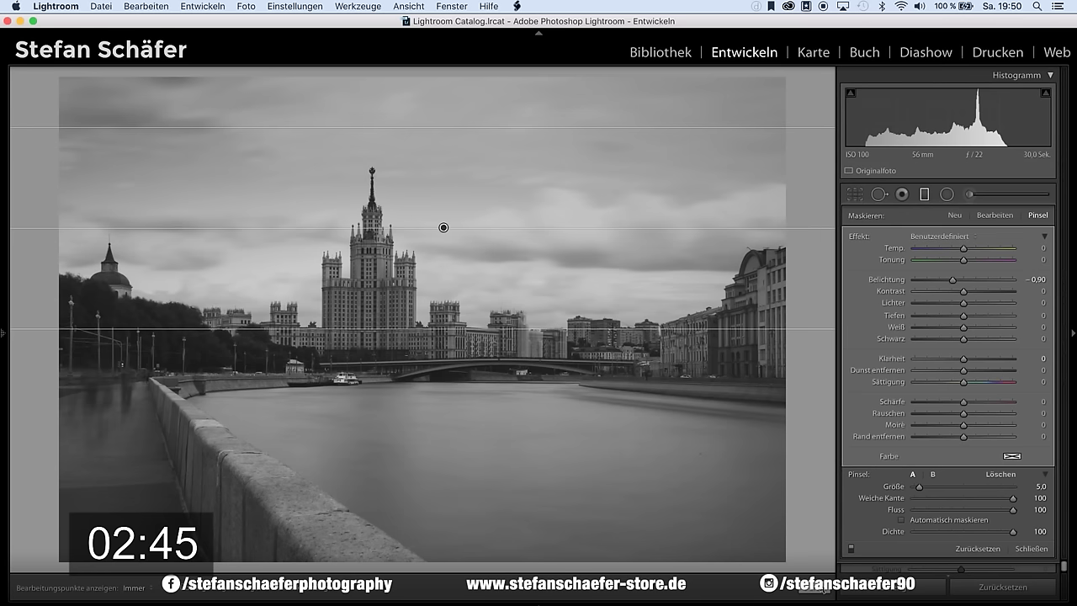
key("k")
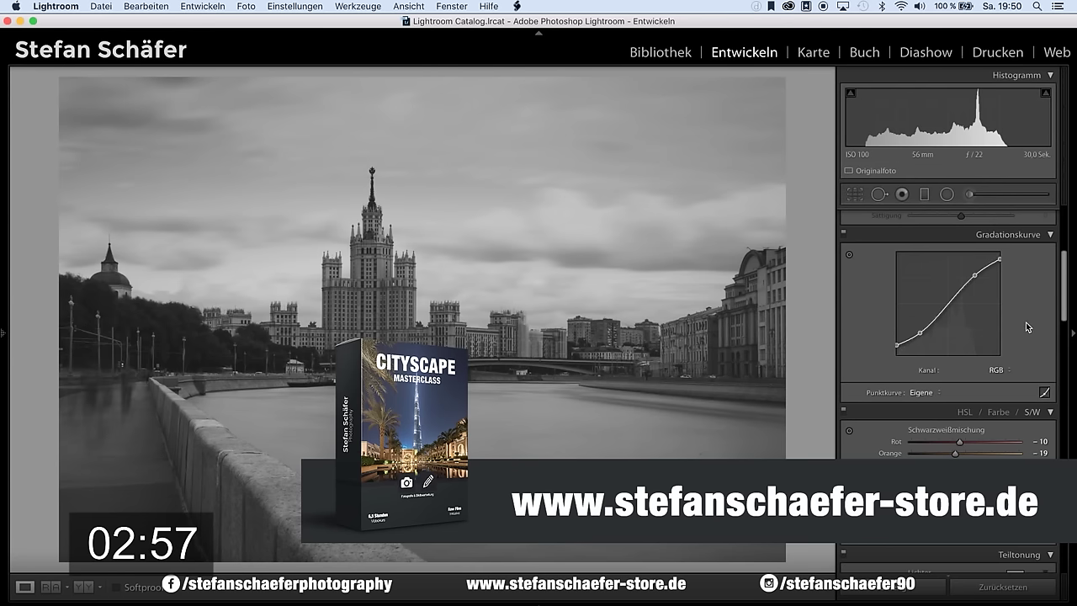
Step: Sharpen the photo to amount 80, with masking limiting sharpening to edges
scroll(1025, 321, "down", 3)
scroll(1026, 321, "down", 3)
scroll(1026, 321, "down", 3)
scroll(1027, 320, "down", 1)
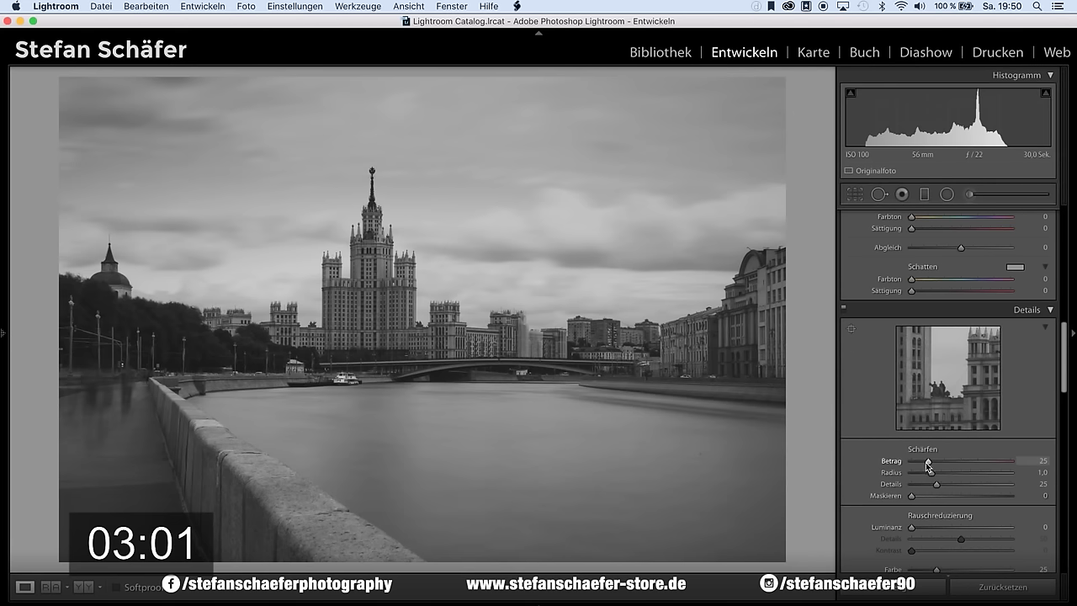
mouse_move(954, 461)
left_mouse_down()
mouse_move(976, 460)
mouse_move(964, 461)
left_mouse_up()
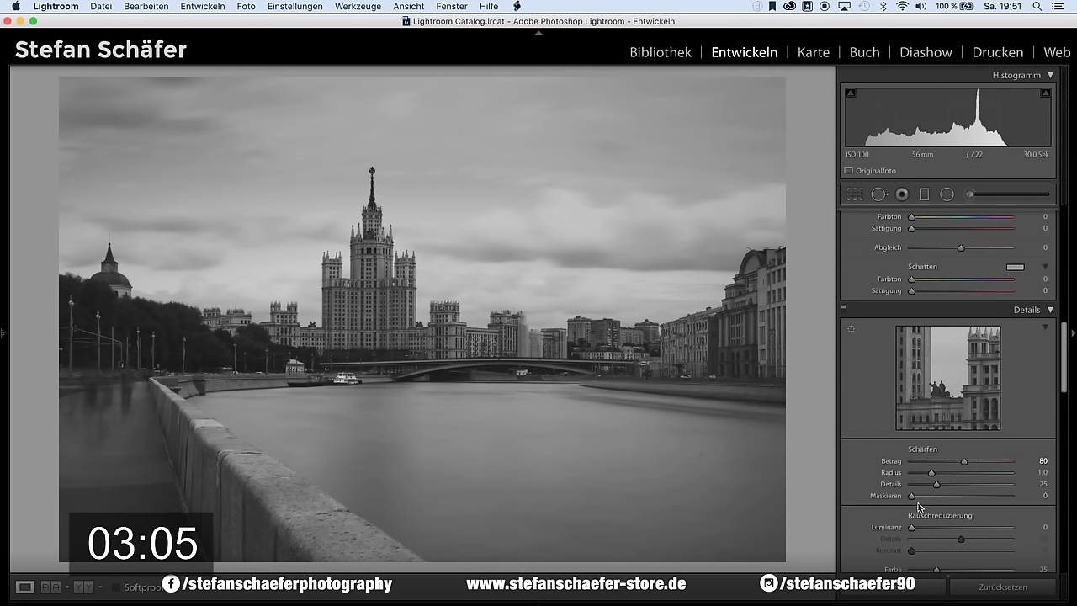
left_click_drag(911, 495, 948, 496)
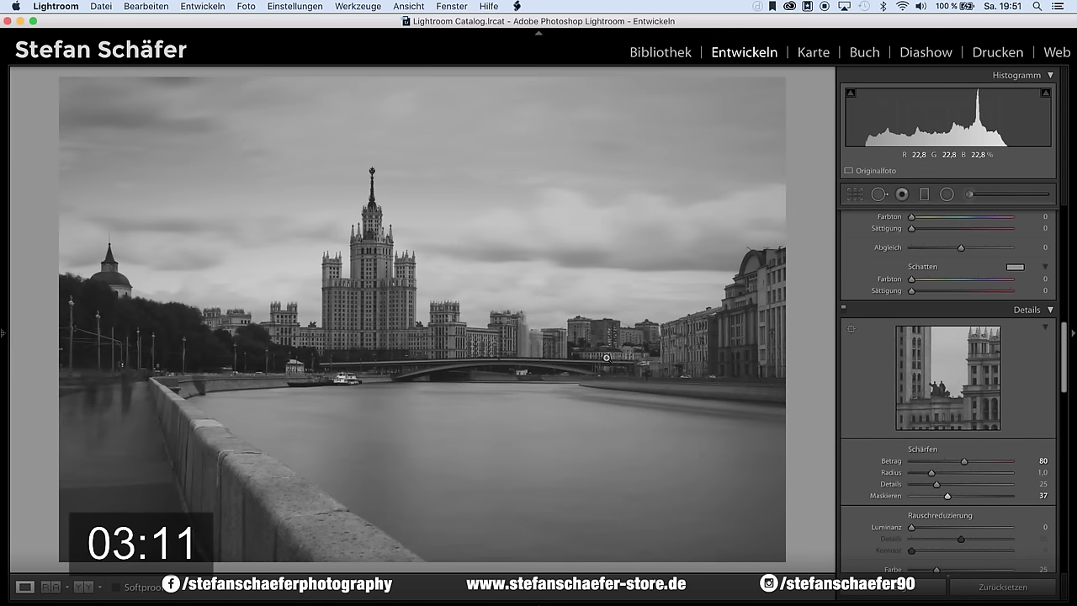
Step: Enable lens profile corrections
scroll(993, 489, "down", 1)
scroll(993, 489, "down", 4)
scroll(993, 489, "down", 1)
left_click(930, 451)
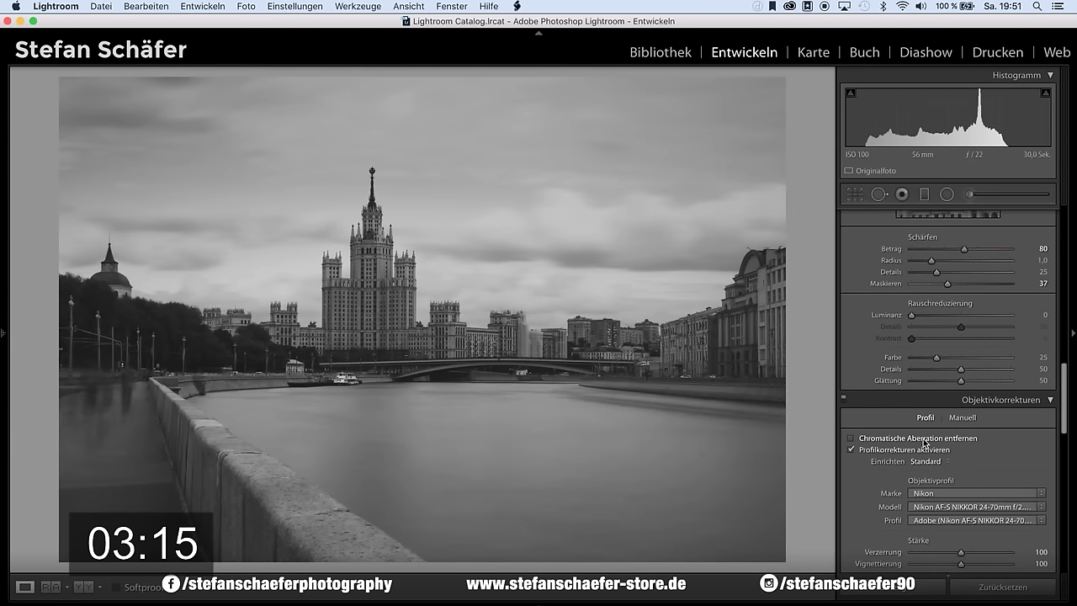
Step: Add a −14 highlight-priority post-crop vignette to darken the photo's edges
scroll(963, 490, "down", 5)
scroll(963, 491, "down", 3)
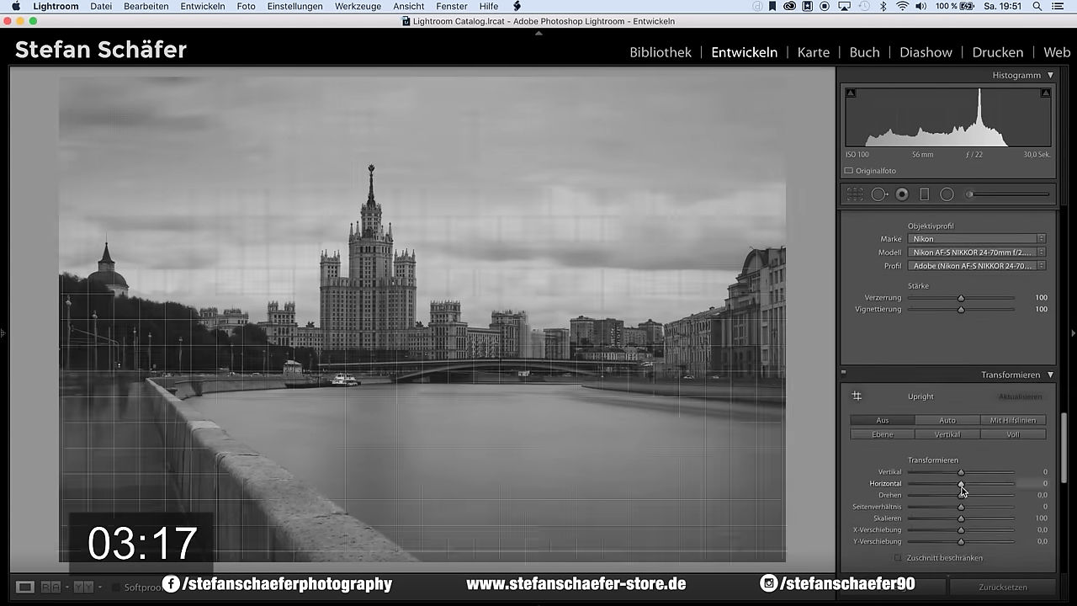
scroll(963, 491, "down", 1)
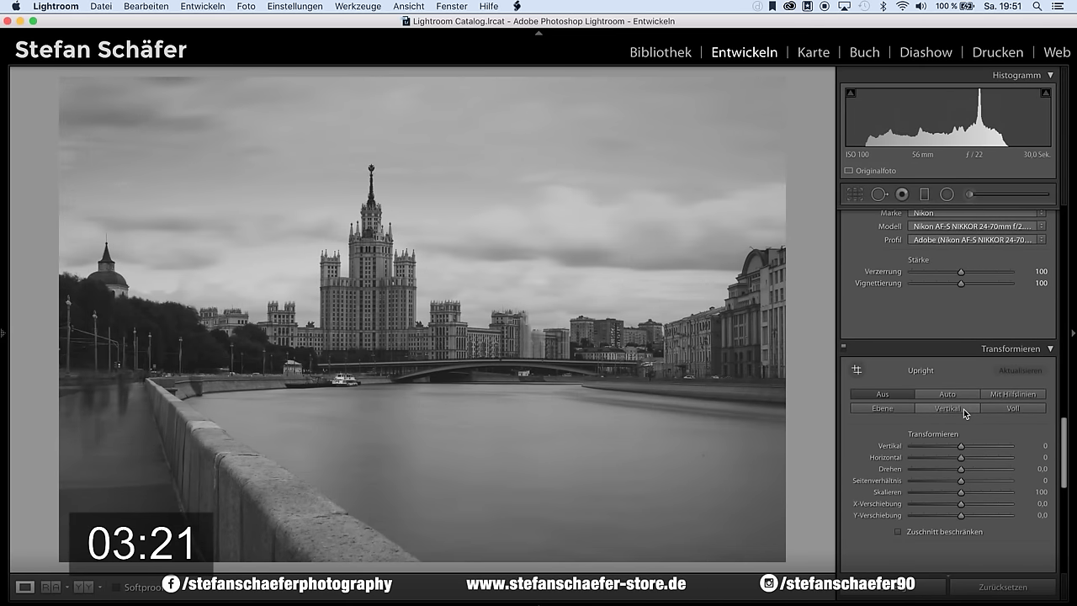
scroll(1000, 505, "down", 5)
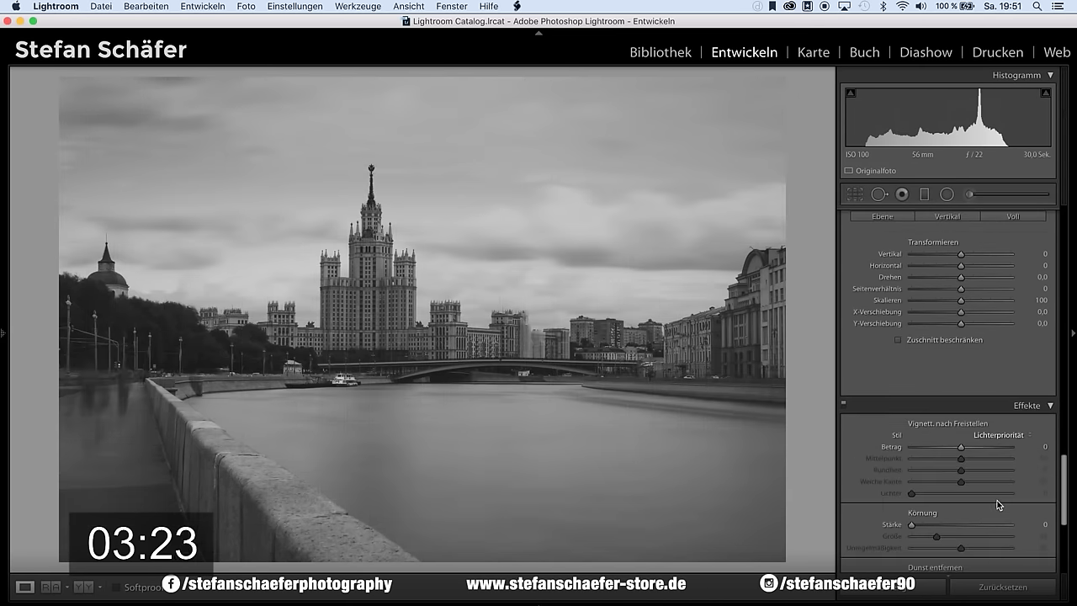
left_click_drag(959, 448, 954, 448)
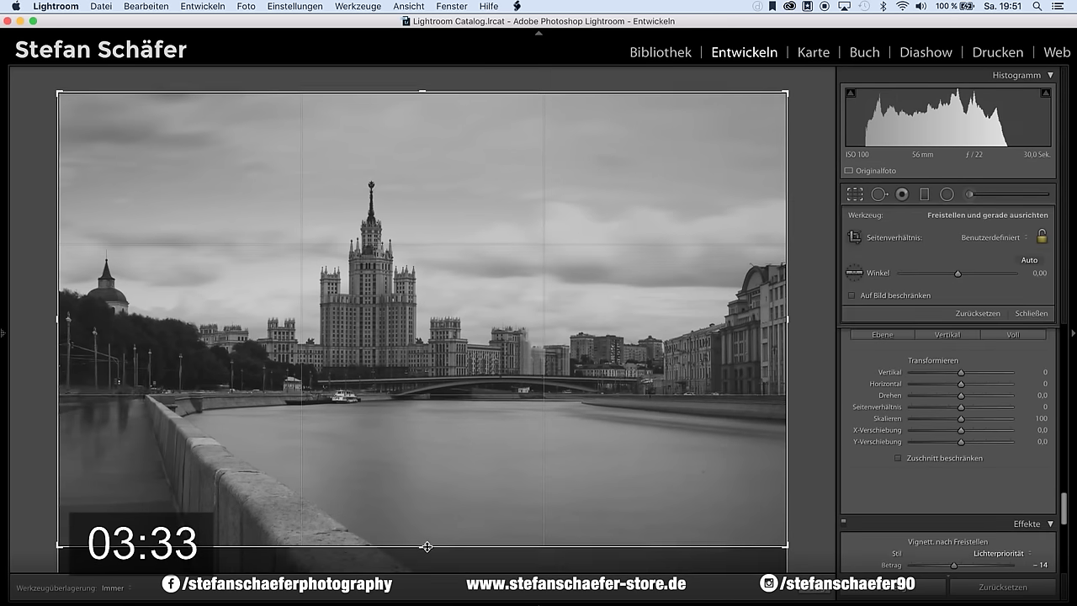
Step: Crop to a wide panoramic strip, trimming sky from the top and foreground wall from the bottom
left_click_drag(428, 549, 428, 545)
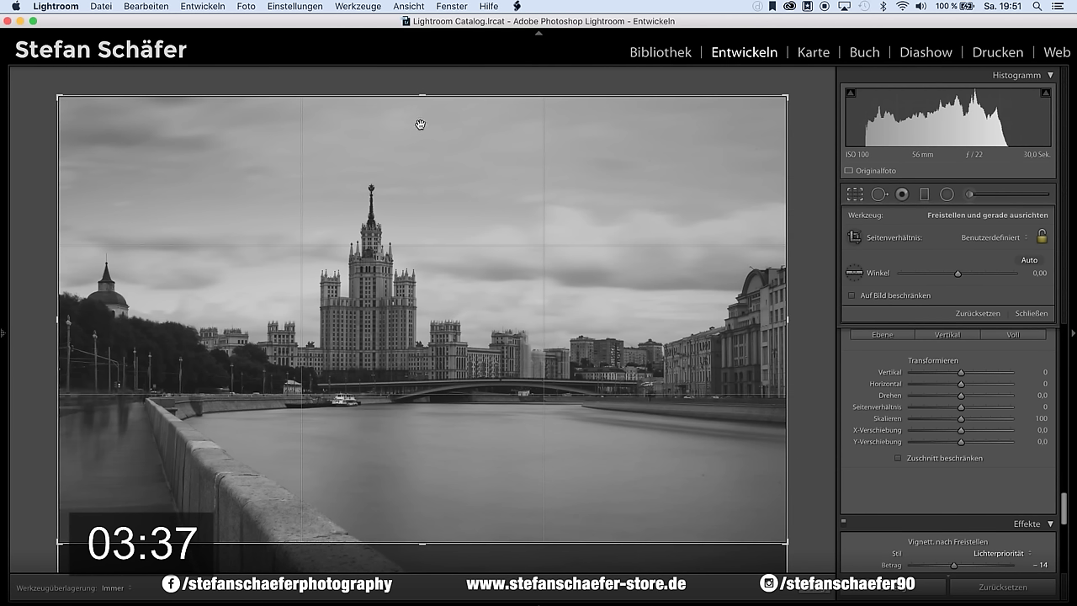
left_click_drag(424, 98, 423, 127)
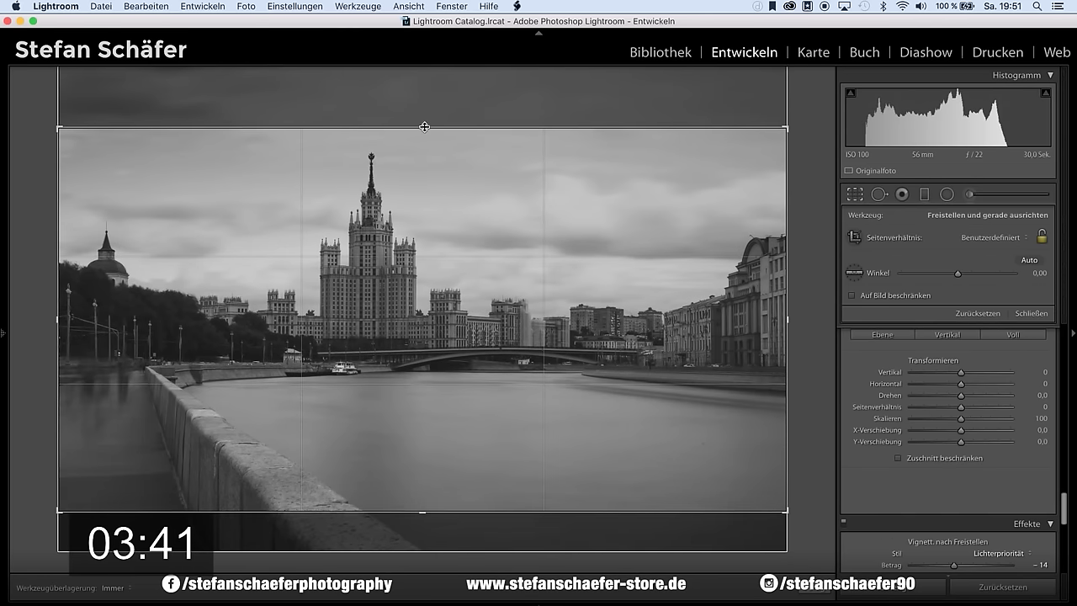
left_click_drag(423, 128, 425, 124)
left_click_drag(423, 517, 420, 497)
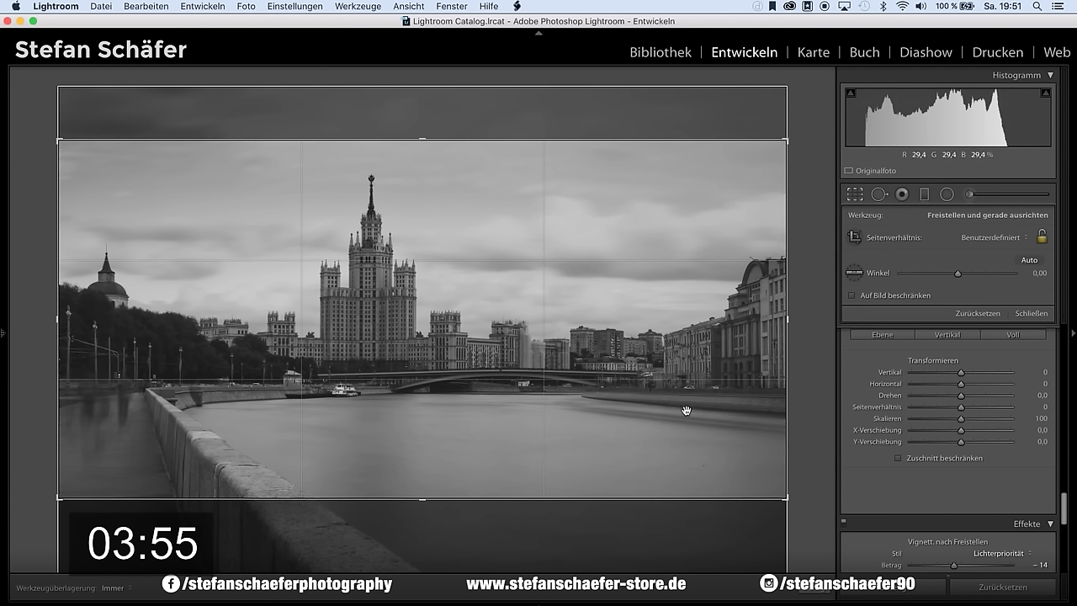
key("Return")
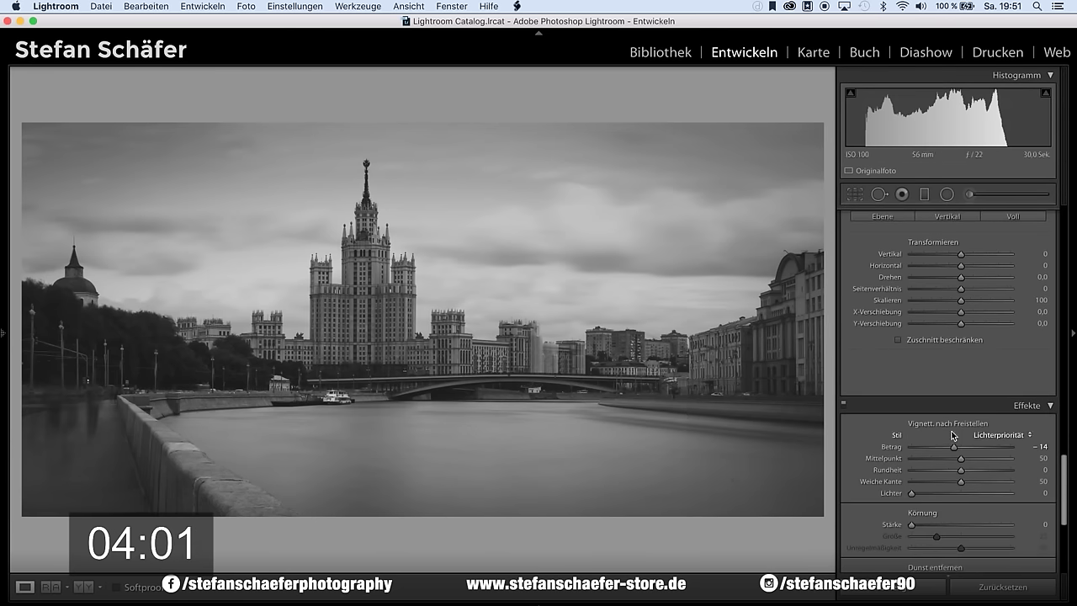
Step: Set Dehaze strength to +14
scroll(952, 435, "down", 2)
scroll(952, 435, "down", 4)
scroll(960, 413, "down", 1)
left_click_drag(962, 392, 969, 391)
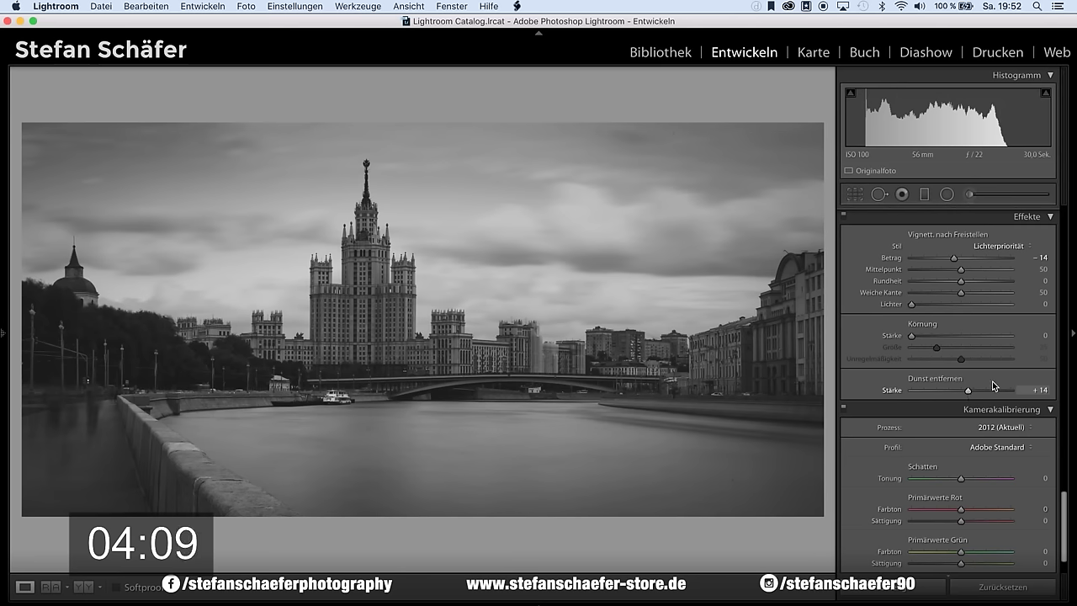
Step: Set the calibration profile to Camera Landscape, briefly trying Camera Monochrome before reverting
left_click(1001, 447)
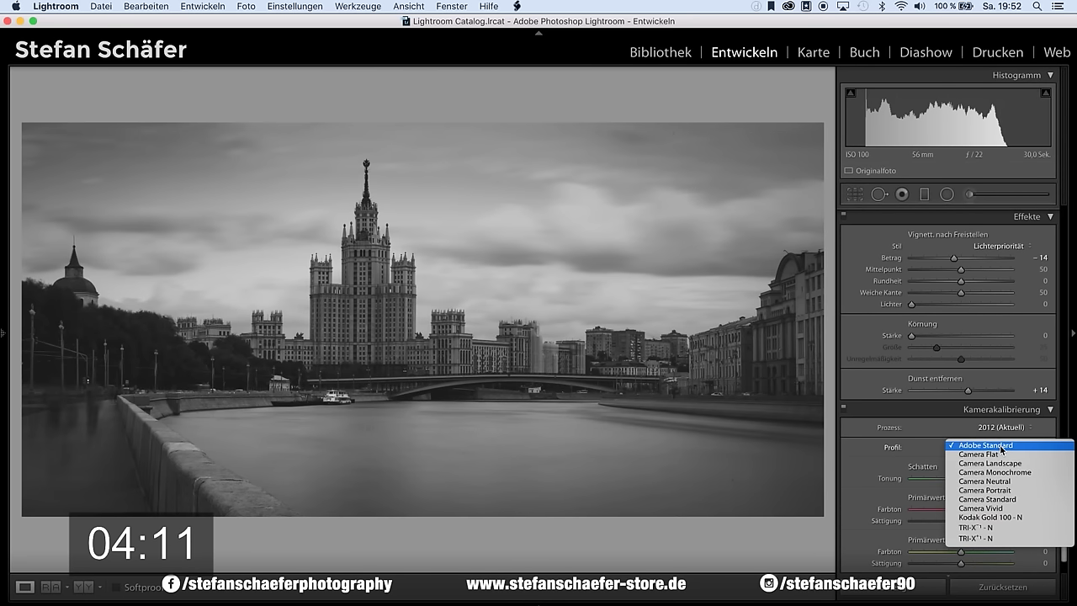
left_click(1011, 466)
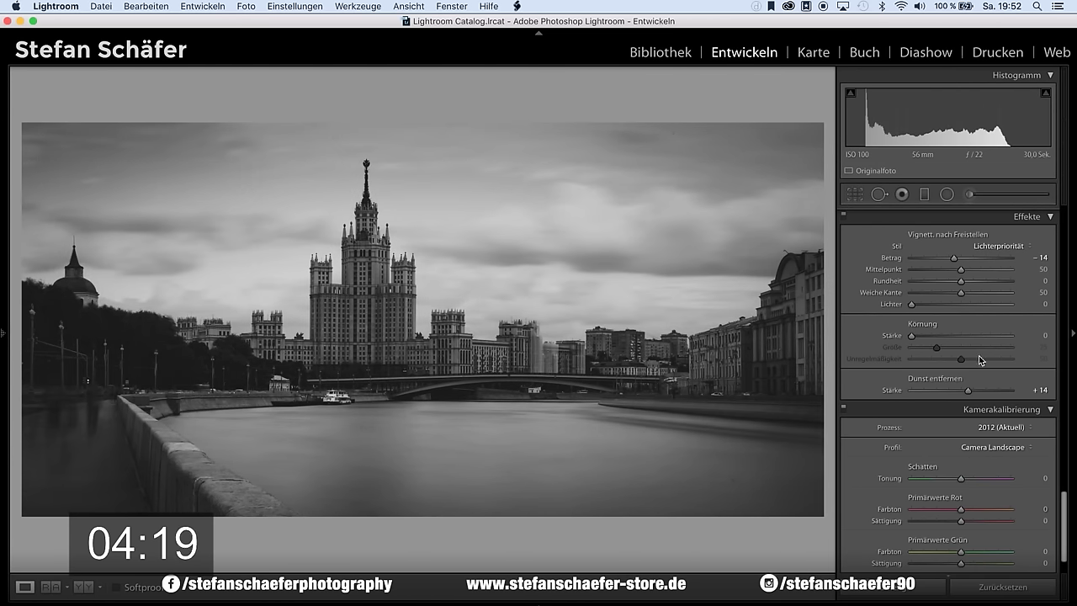
left_click(976, 449)
left_click(977, 454)
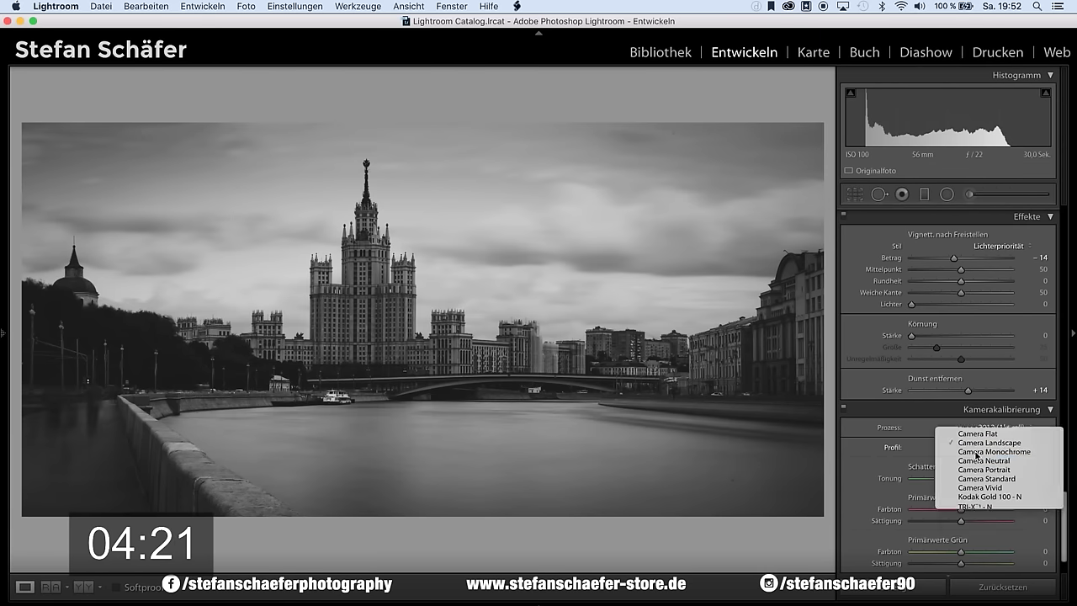
scroll(963, 458, "down", 2)
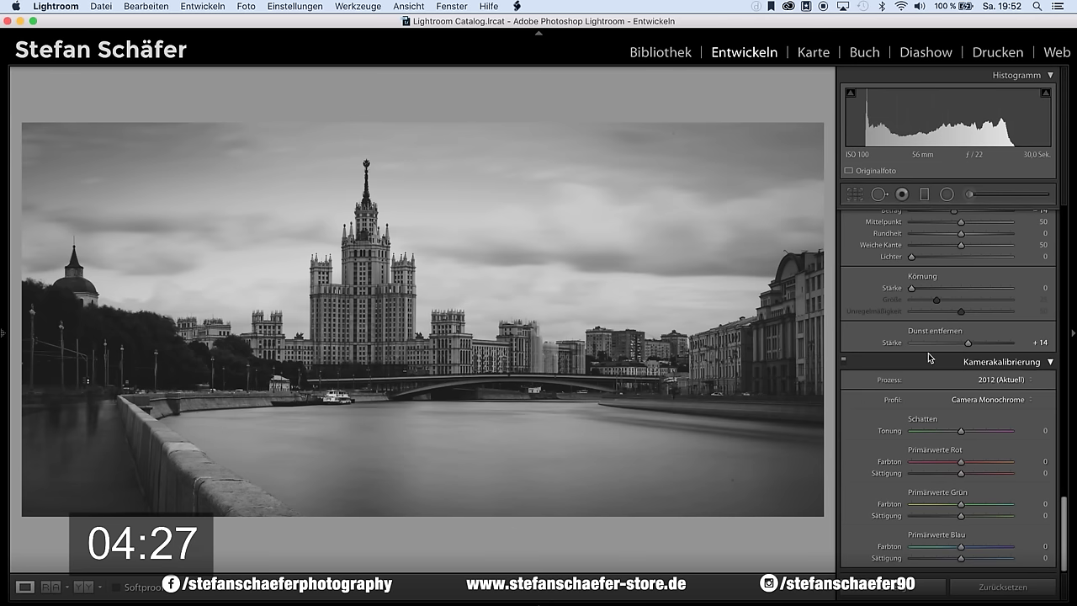
left_click(974, 400)
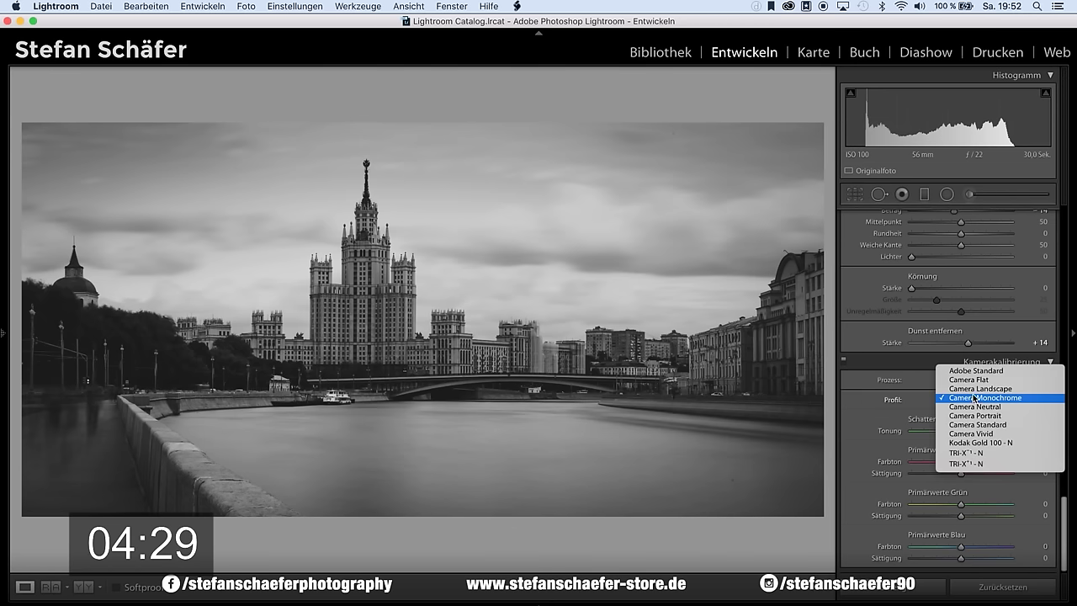
left_click(976, 389)
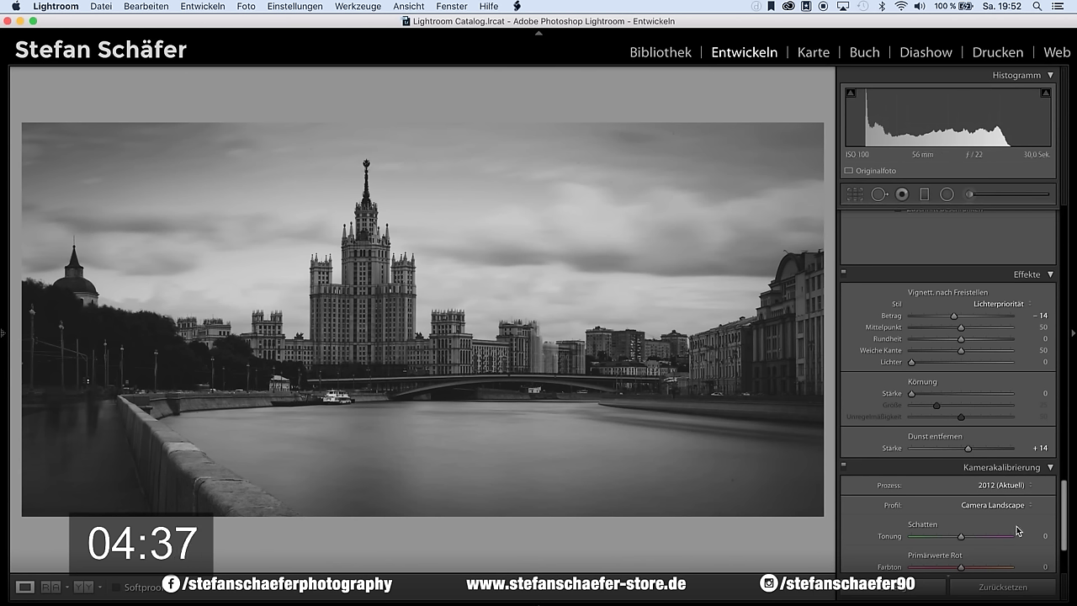
Step: Place a radial filter over the right-hand buildings with exposure 0.85
scroll(998, 517, "up", 2)
scroll(998, 516, "up", 3)
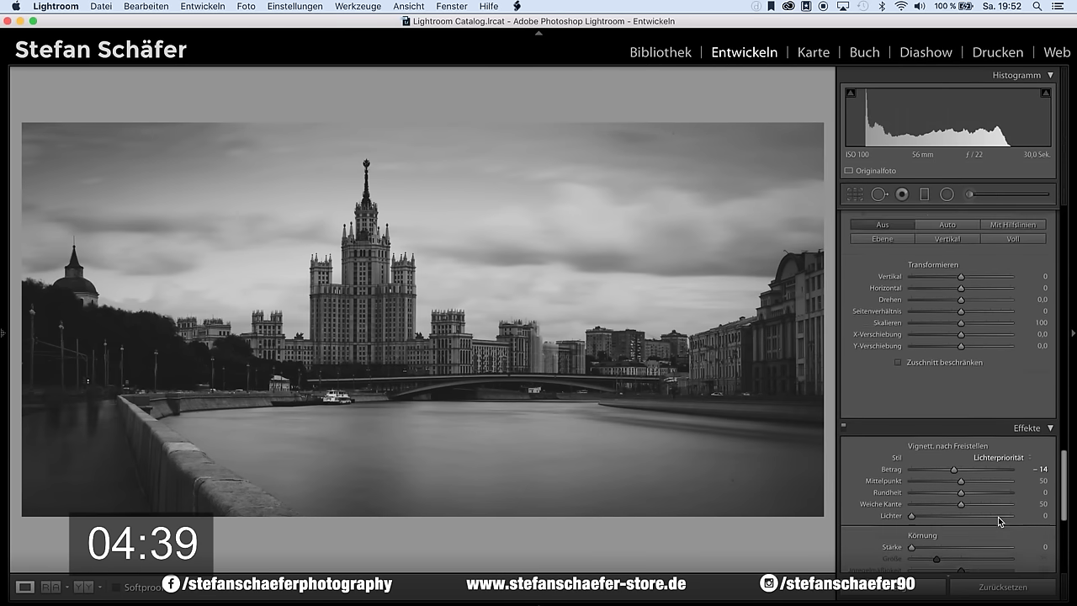
scroll(998, 517, "up", 3)
scroll(998, 517, "up", 3)
scroll(998, 517, "up", 3)
scroll(998, 516, "up", 3)
scroll(998, 516, "up", 3)
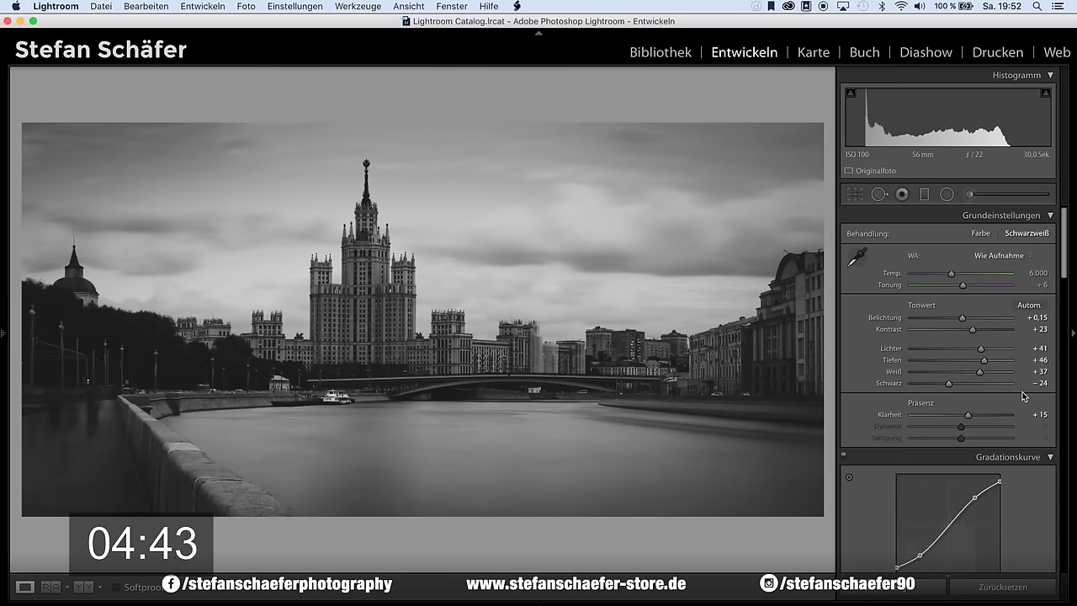
left_click(947, 194)
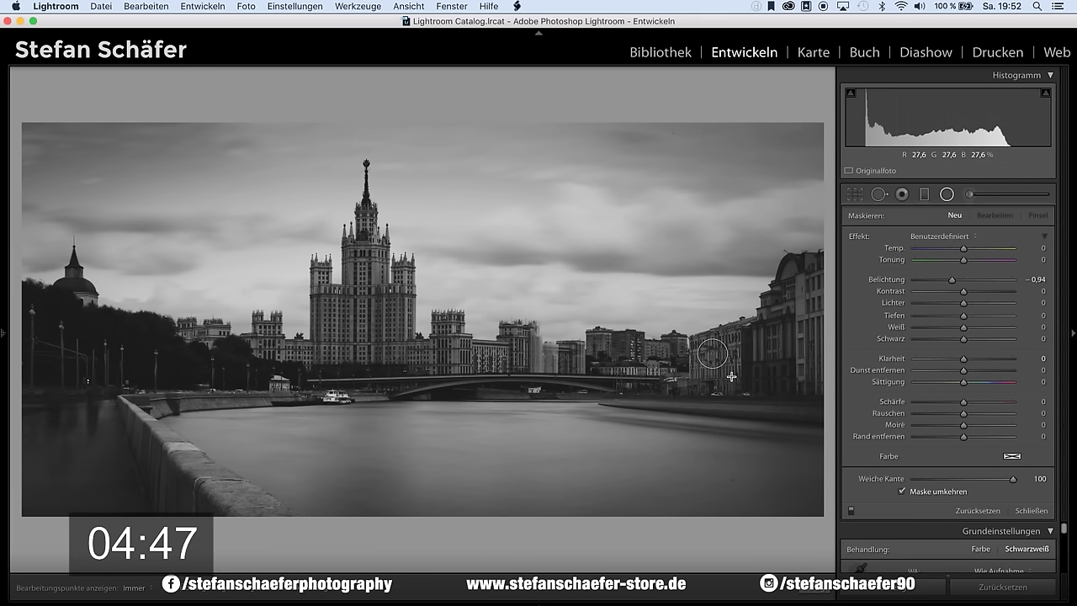
left_click_drag(712, 354, 731, 376)
left_click(974, 282)
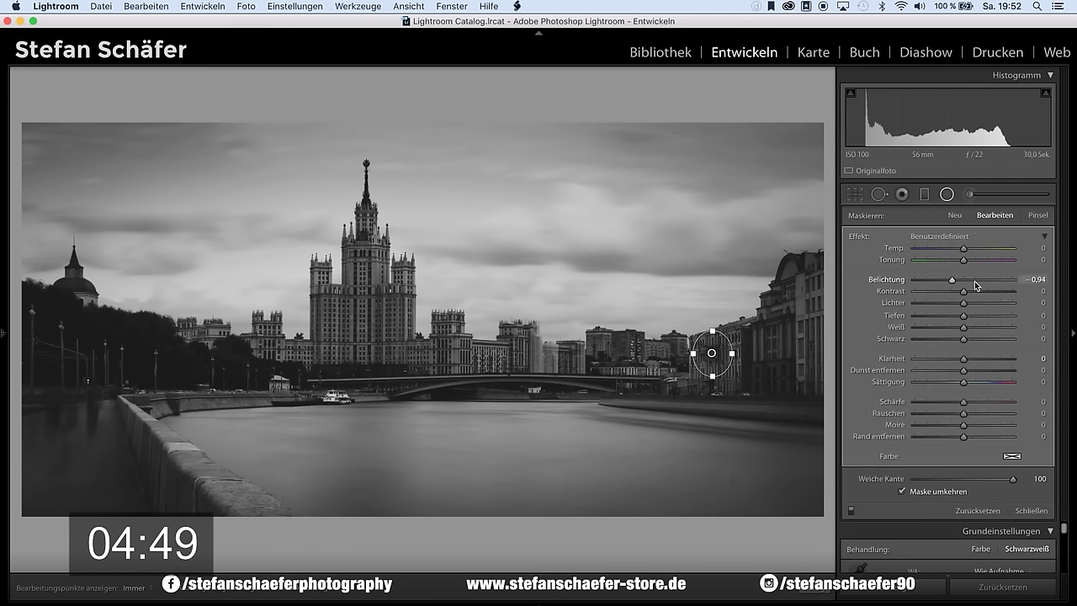
left_click_drag(974, 281, 972, 281)
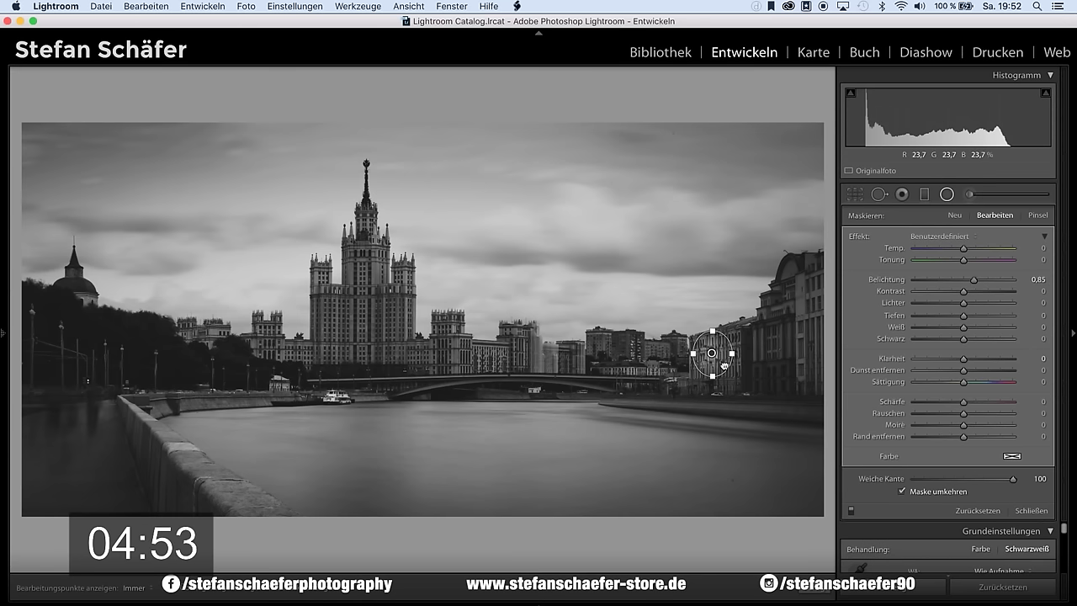
left_click_drag(711, 353, 718, 366)
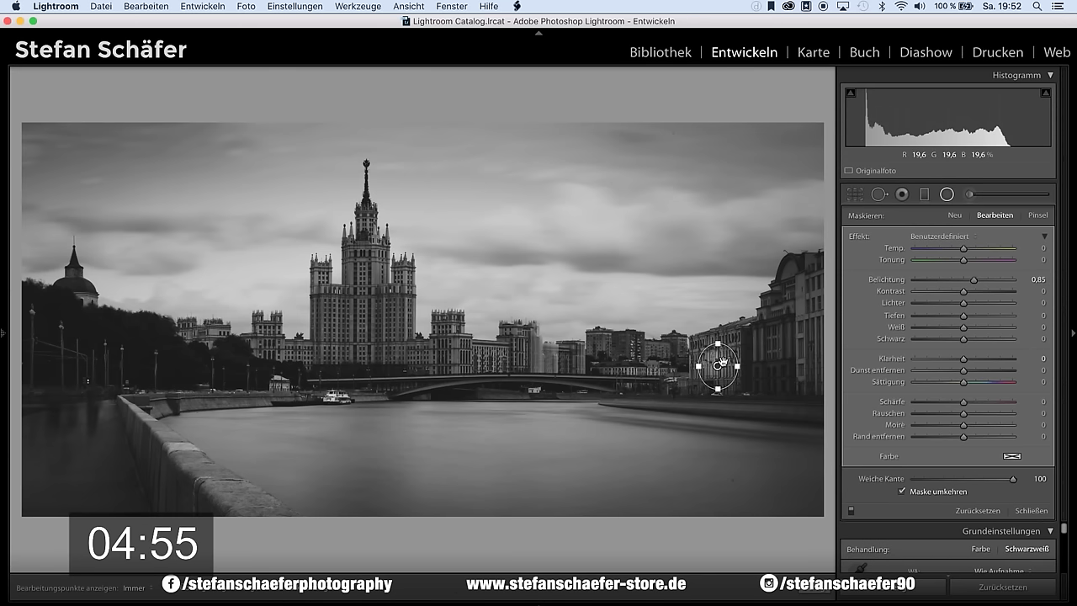
right_click(724, 364)
left_click(713, 356)
Step: Add a second radial filter around the central tower with exposure 0.57
left_click(354, 335)
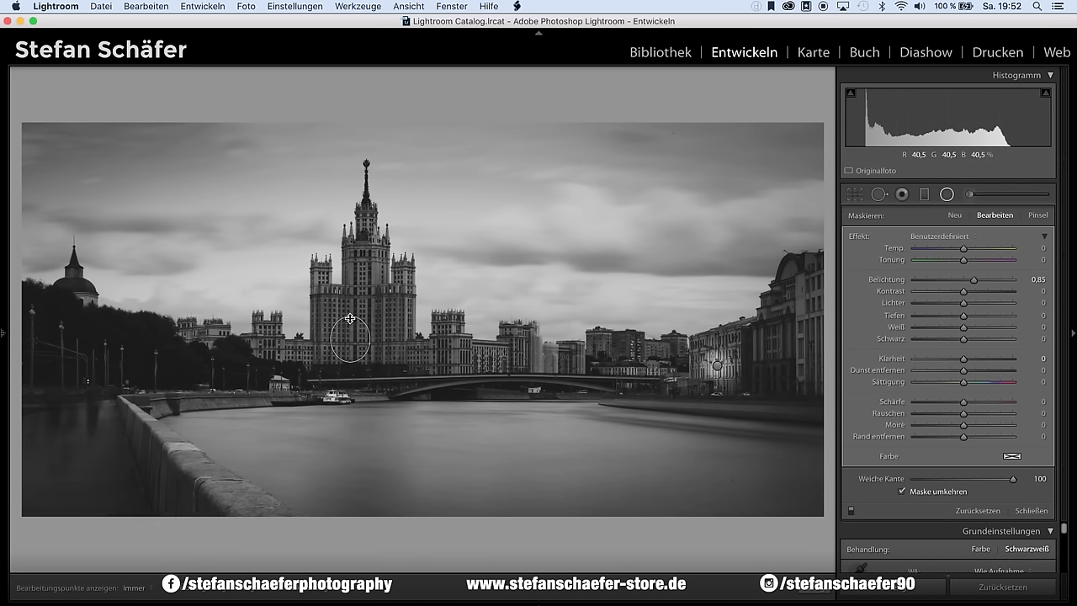
left_click(350, 319)
left_click_drag(350, 317, 348, 298)
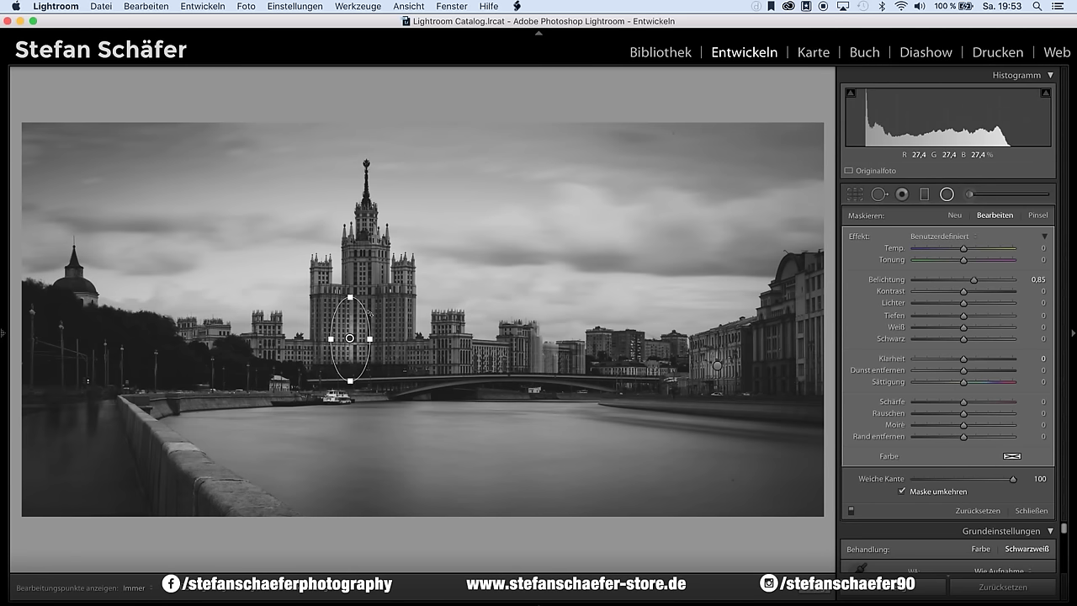
left_click_drag(370, 339, 398, 339)
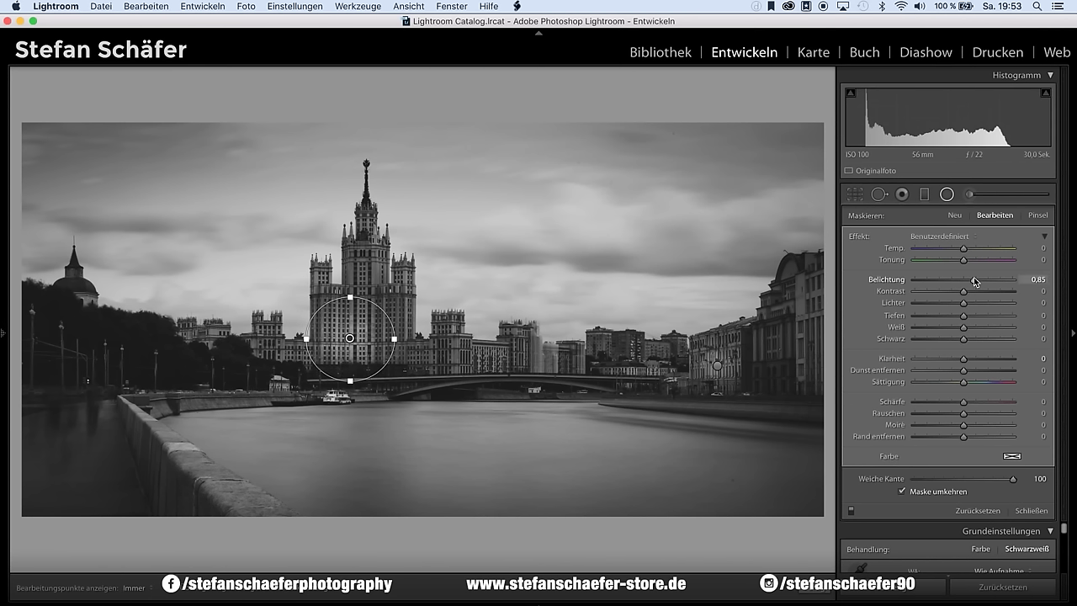
left_click_drag(973, 279, 971, 280)
left_click(817, 589)
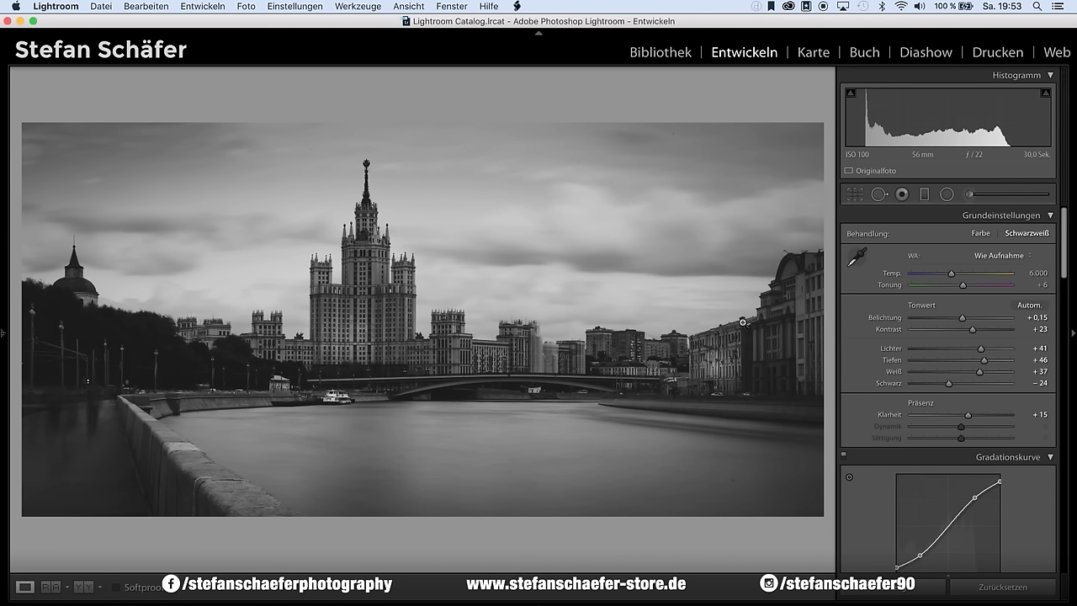
key("backslash")
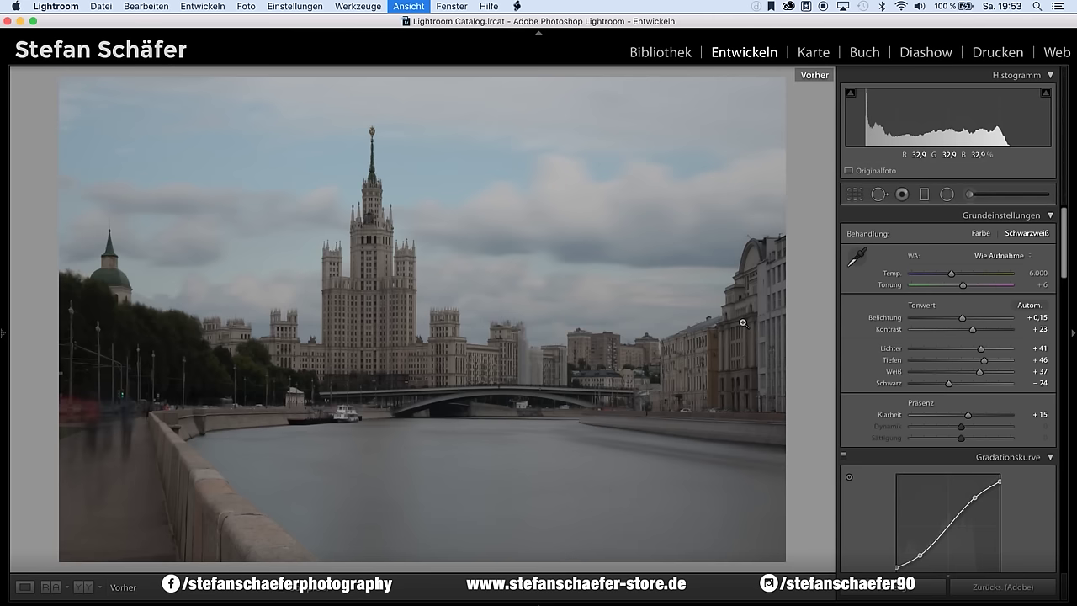
key("backslash")
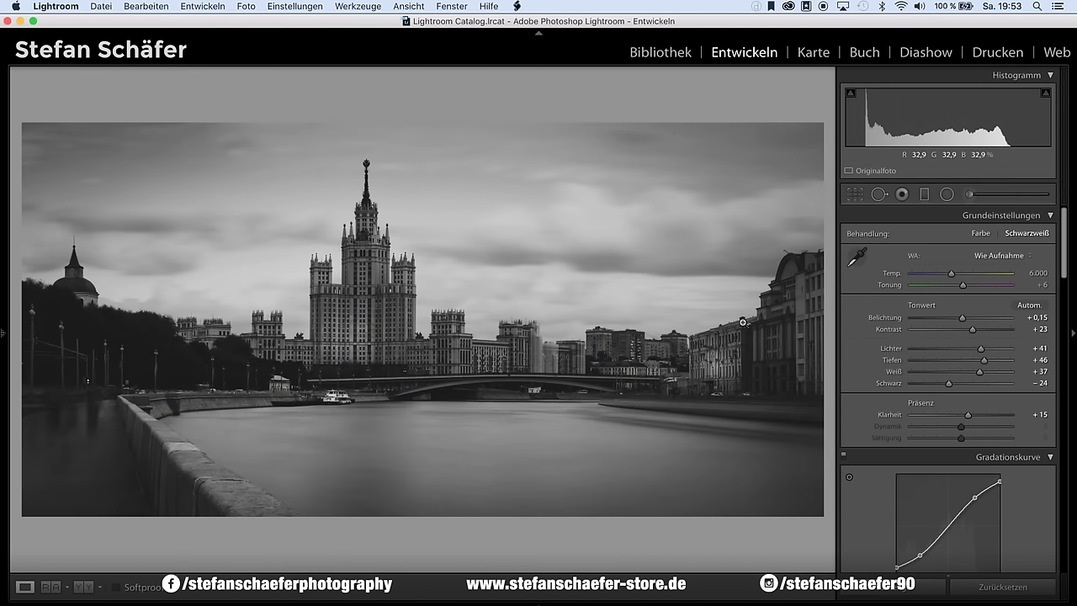